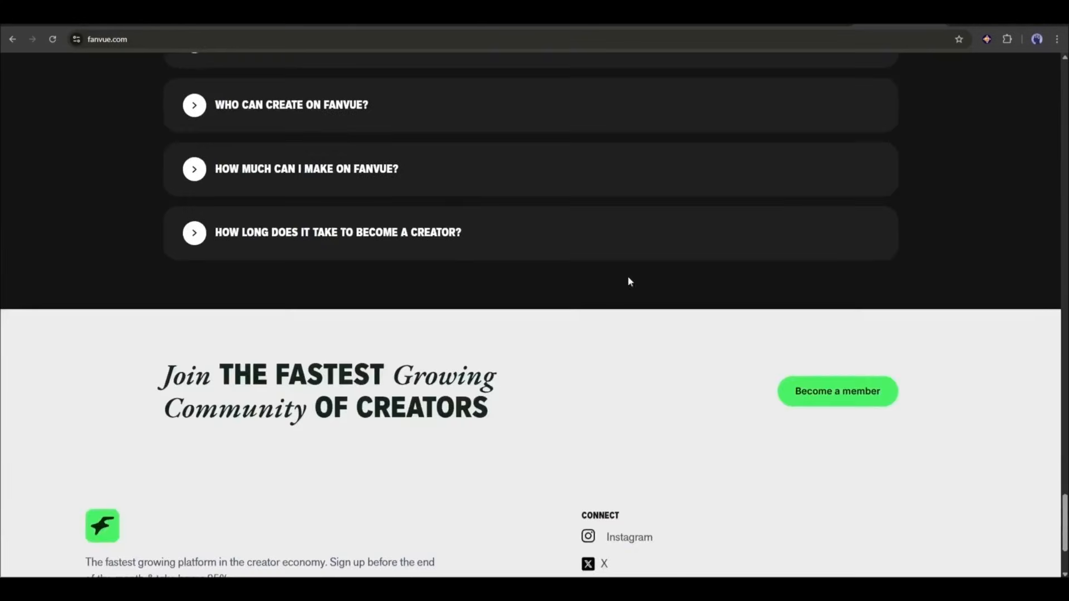
# Look over the Fanvue home page and its fanvue AI page describing AI messaging, voice notes and analytics
pyautogui.scroll(11, 768, 410)
pyautogui.scroll(10, 744, 316)
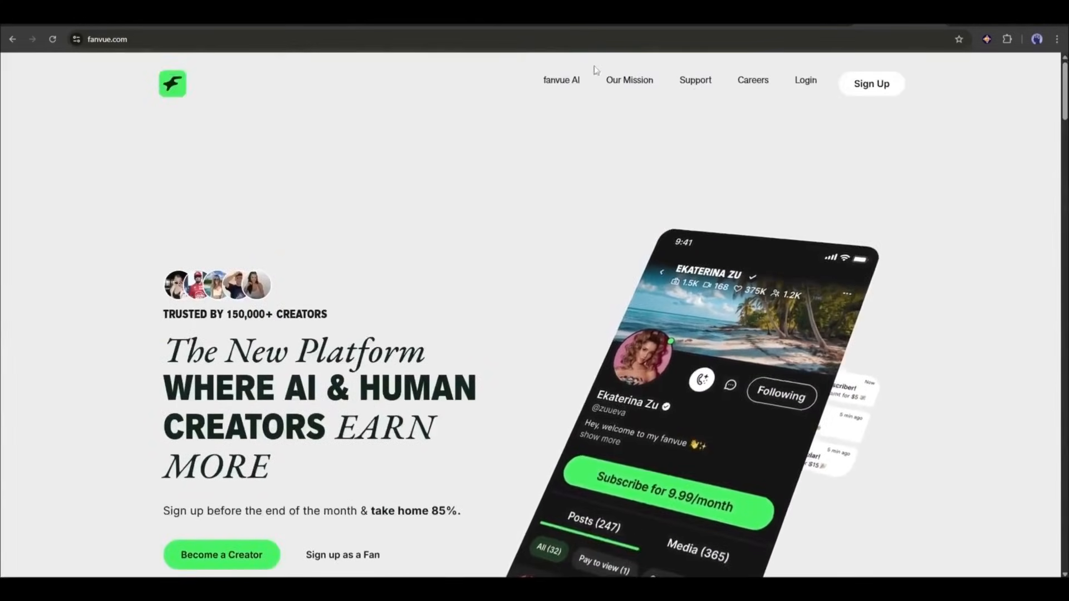
pyautogui.click(561, 80)
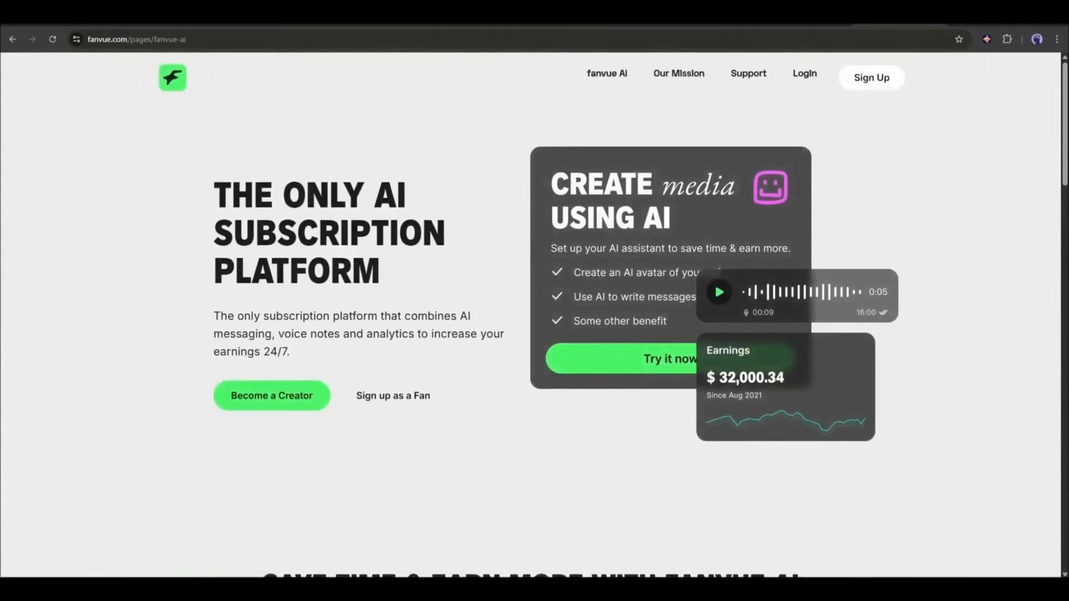
pyautogui.scroll(-7, 551, 301)
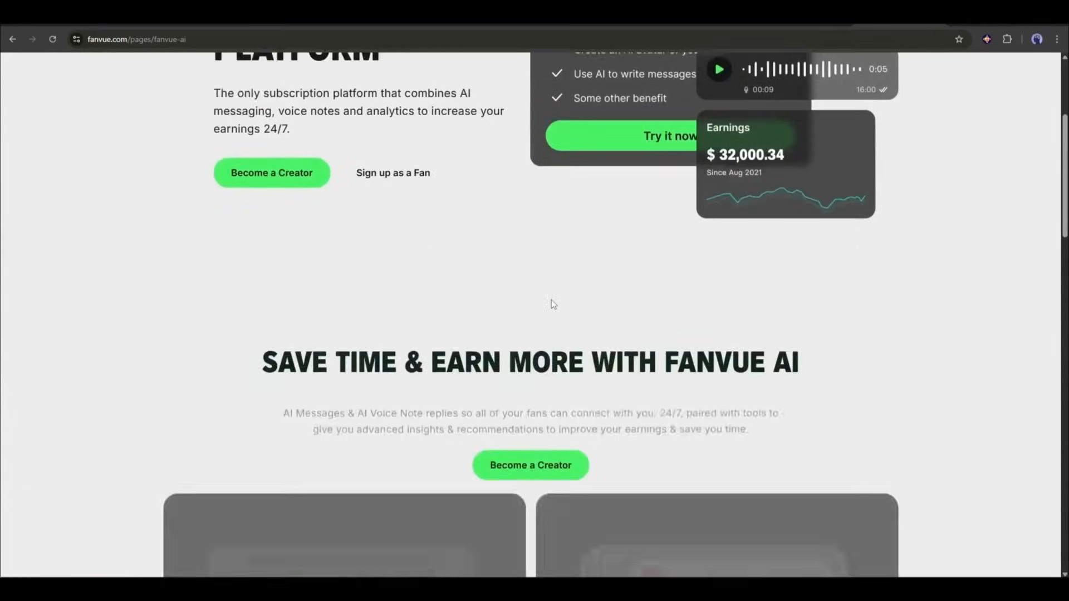
pyautogui.scroll(-10, 552, 303)
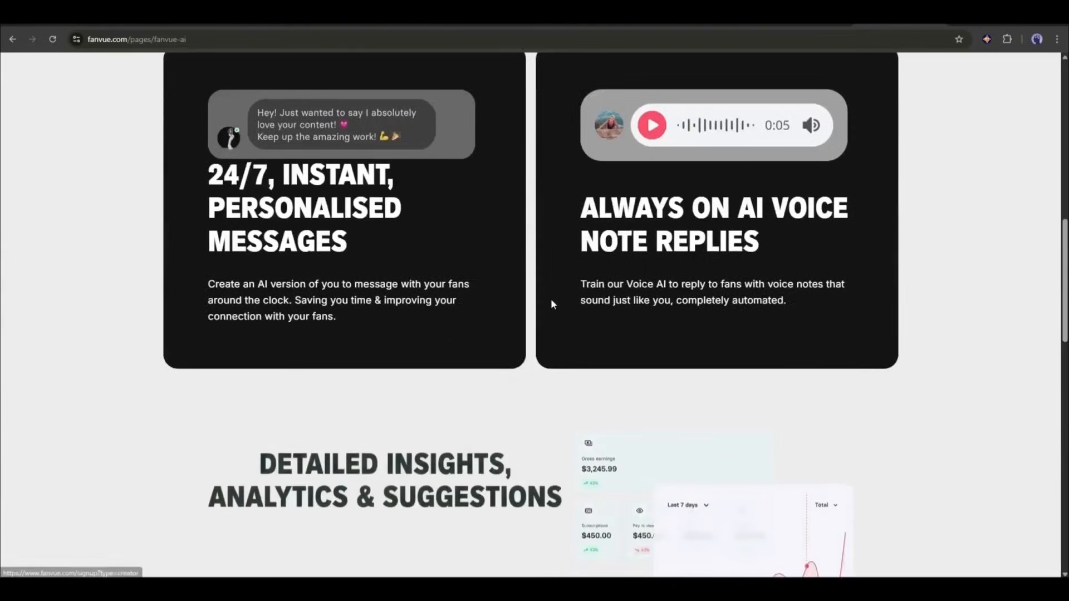
pyautogui.scroll(-1, 551, 300)
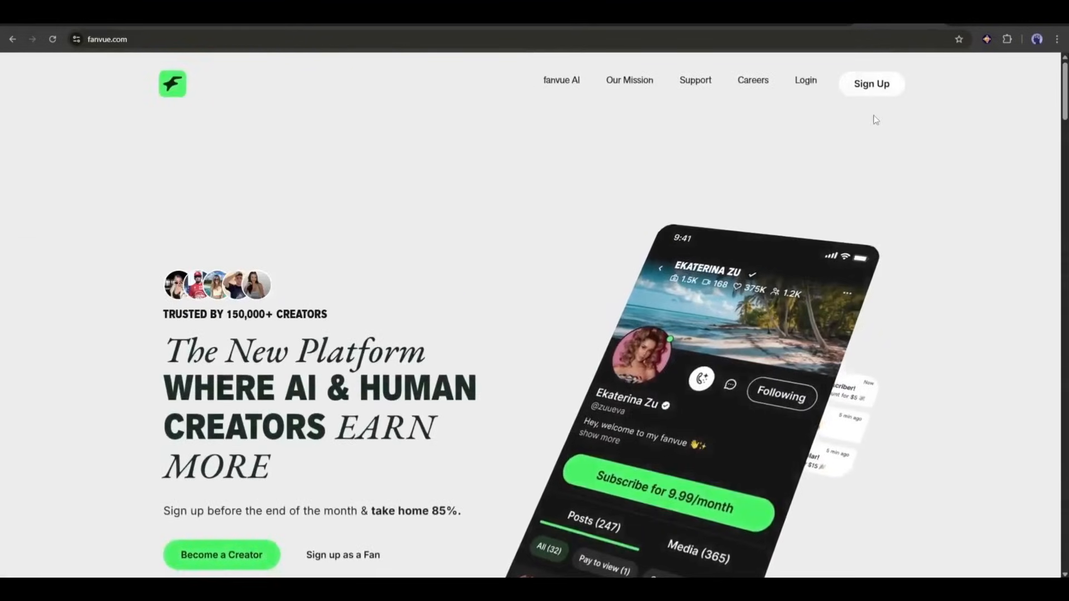
# Sign up for Fanvue with a Google account and start the creator onboarding
pyautogui.click(861, 87)
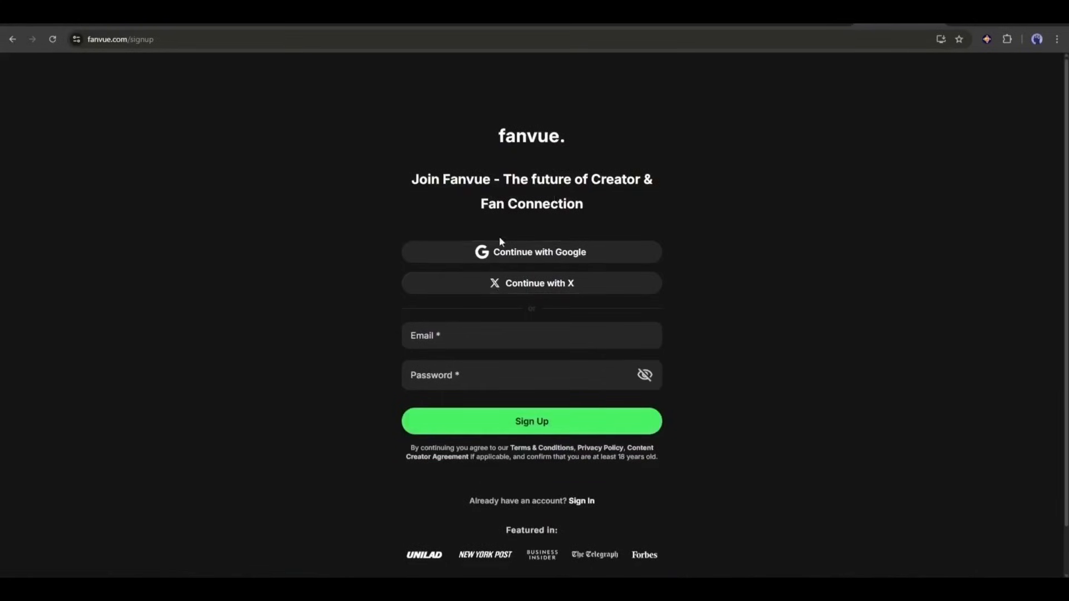
pyautogui.click(501, 257)
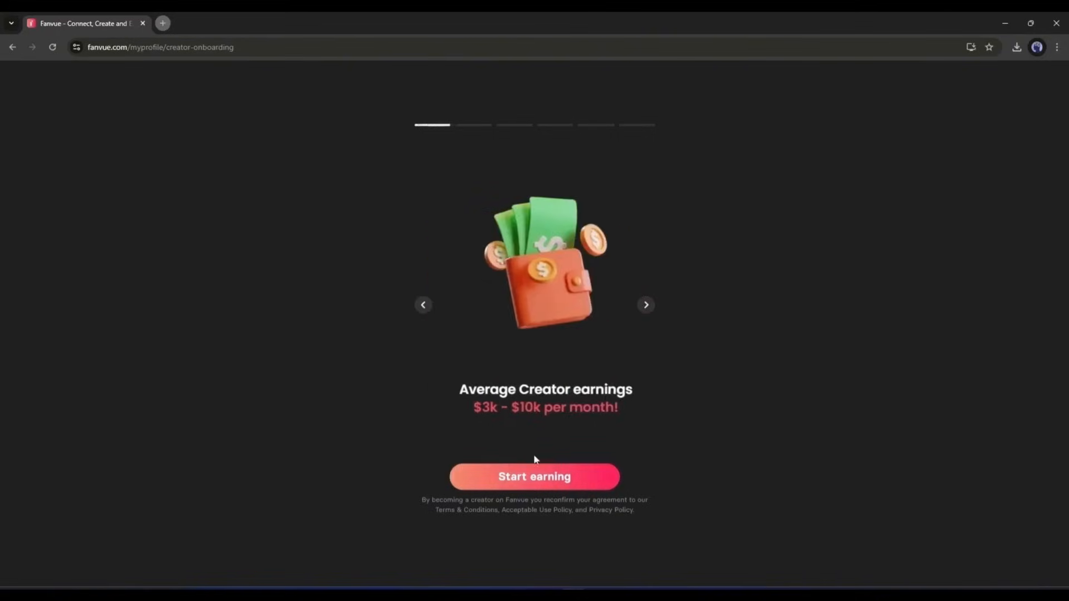
pyautogui.click(527, 477)
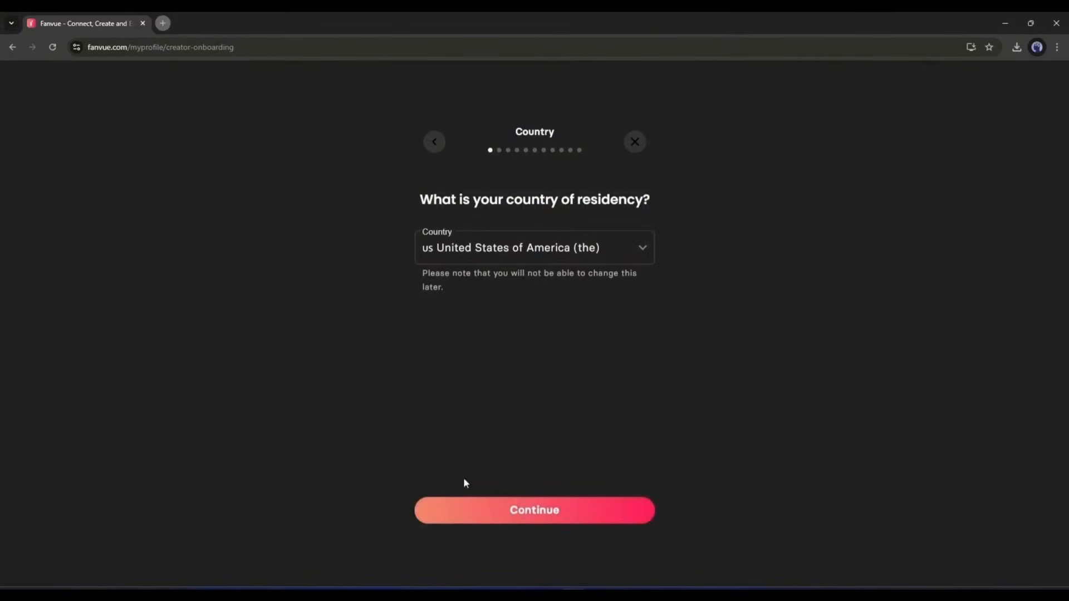
# Accept United States of America as the country of residency and proceed through the identity verification stage
pyautogui.click(544, 510)
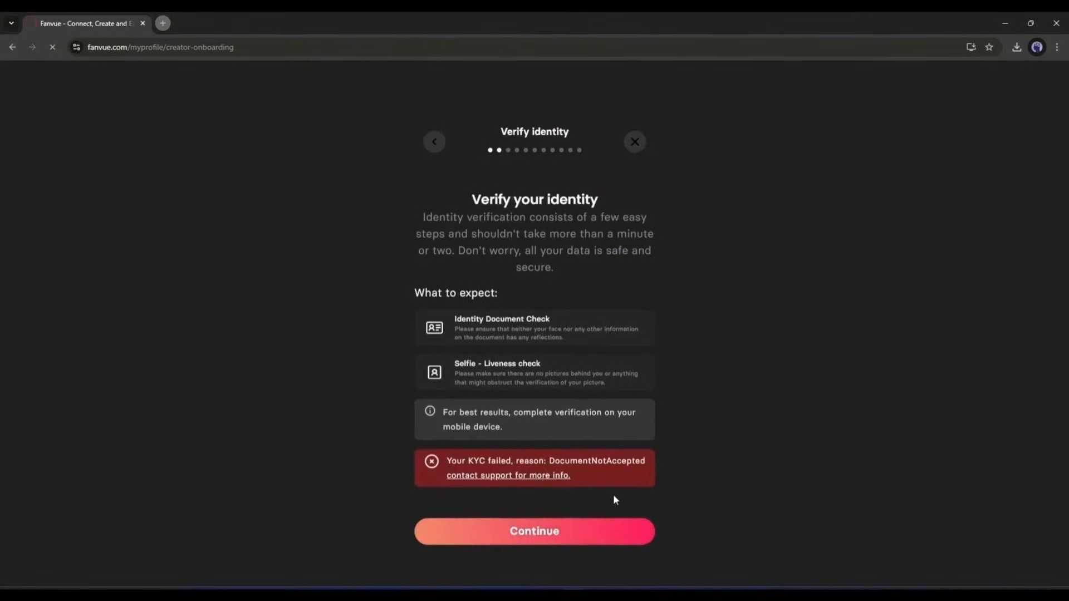
pyautogui.click(537, 531)
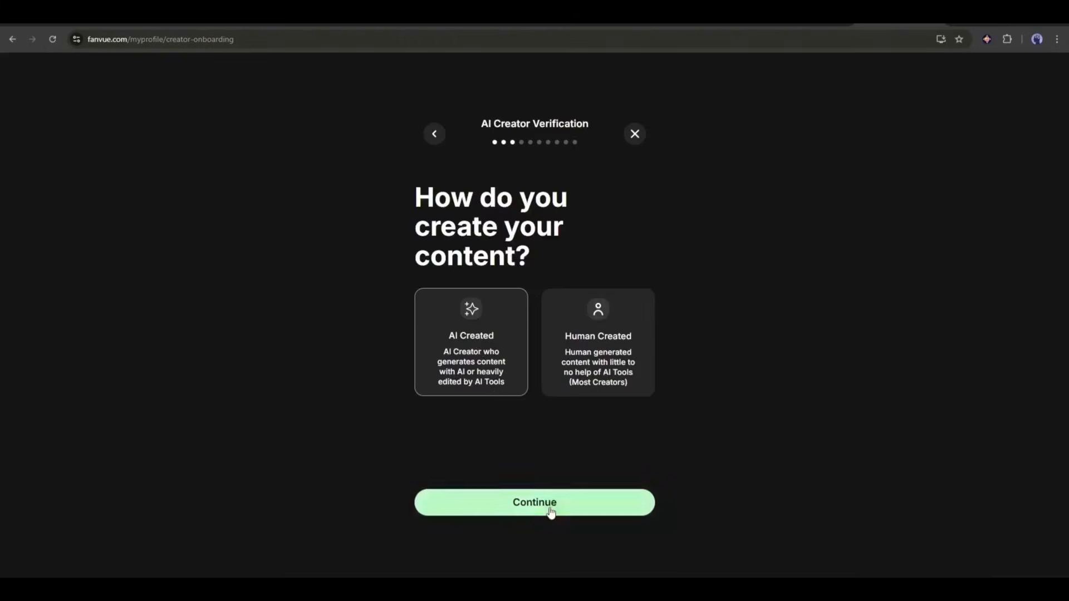
pyautogui.click(551, 508)
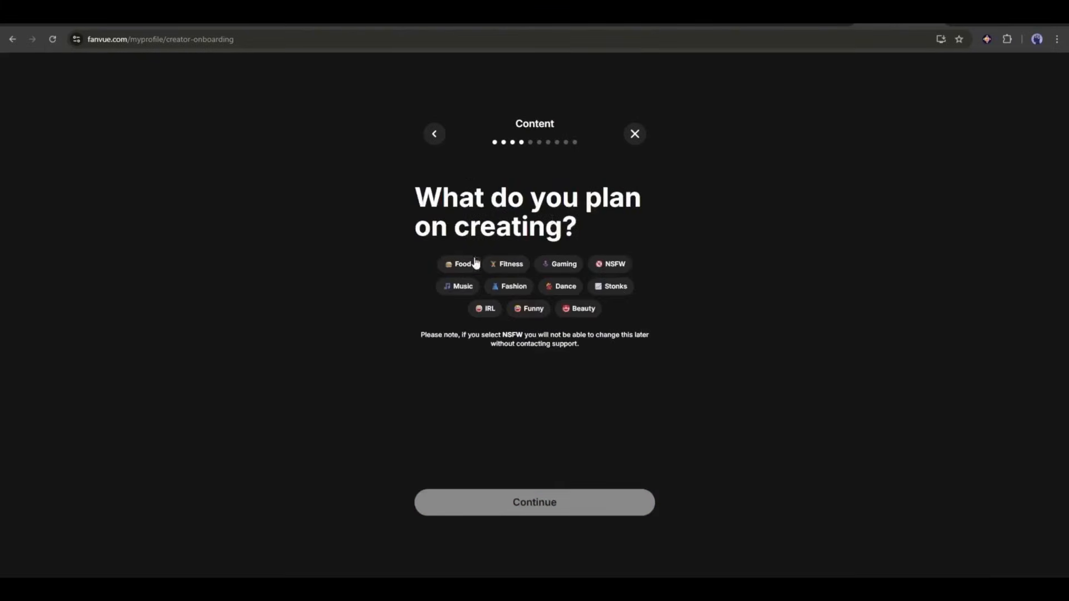
# Complete the creator onboarding with Fitness content, Female as gender and a monthly subscription price of $4.99
pyautogui.click(511, 265)
pyautogui.click(544, 501)
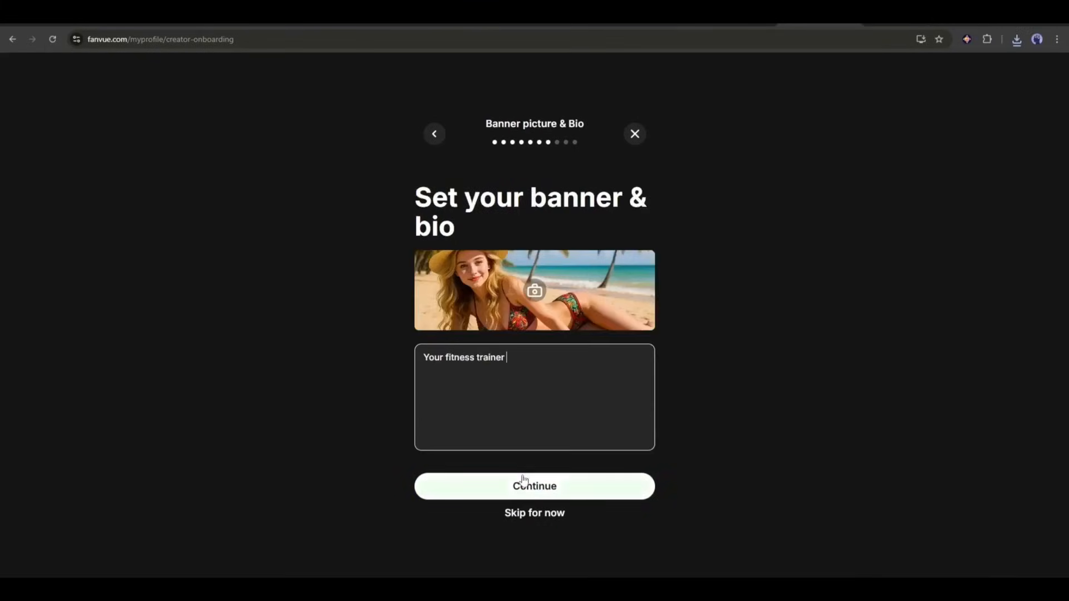
pyautogui.click(523, 480)
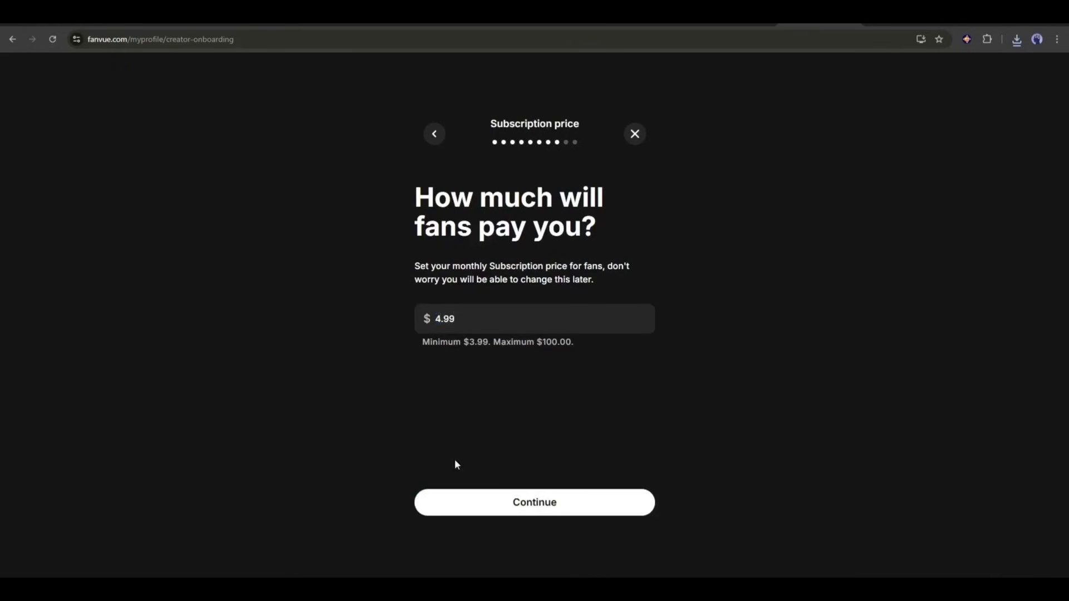
pyautogui.click(520, 501)
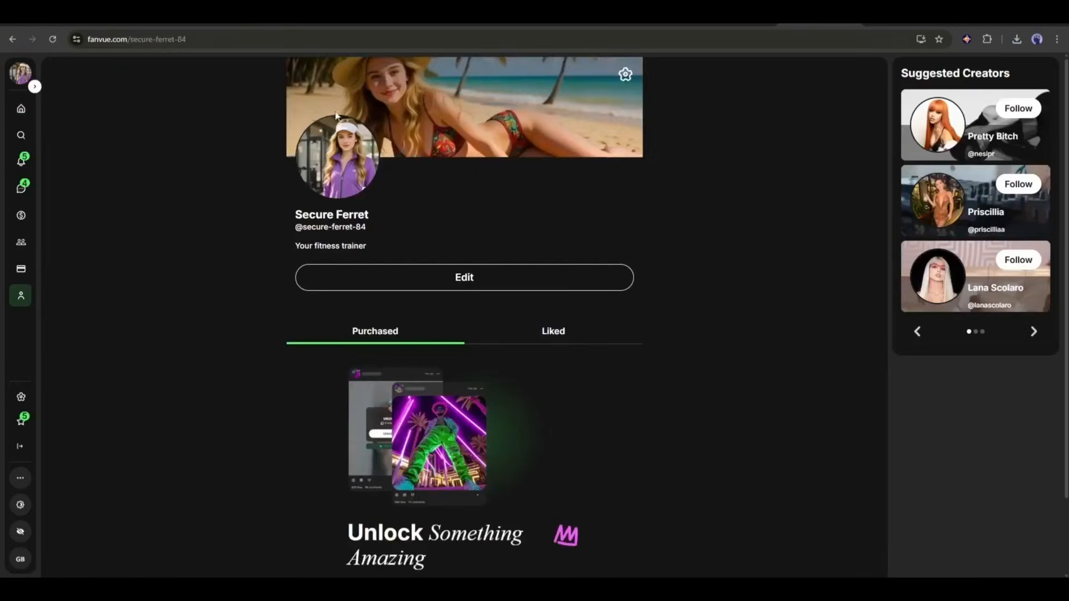
# Look over the new creator profile, including its purchased and liked content
pyautogui.scroll(-2, 408, 366)
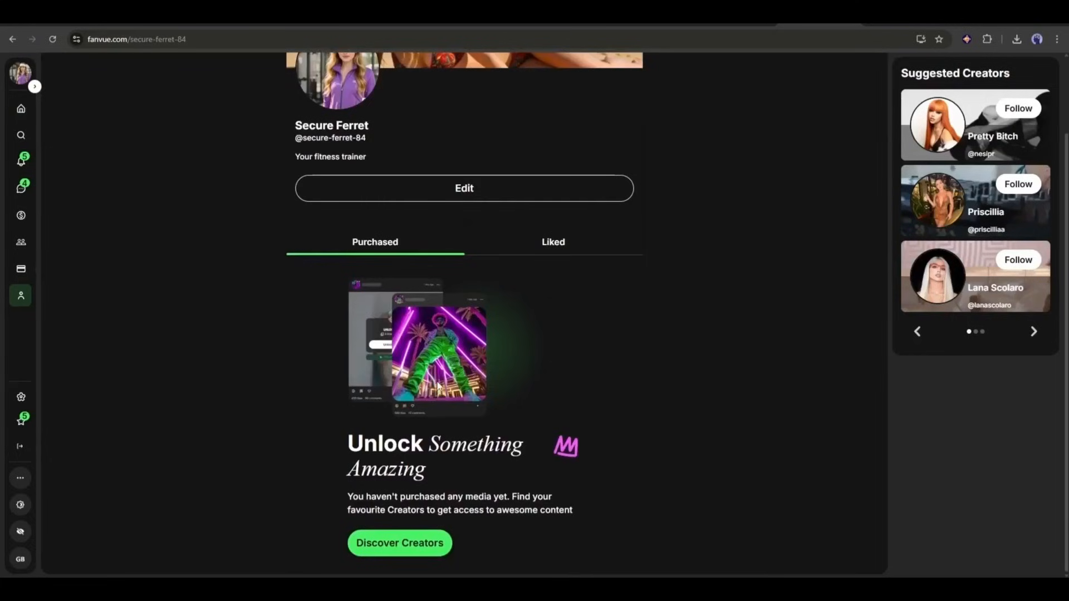
pyautogui.scroll(2, 438, 384)
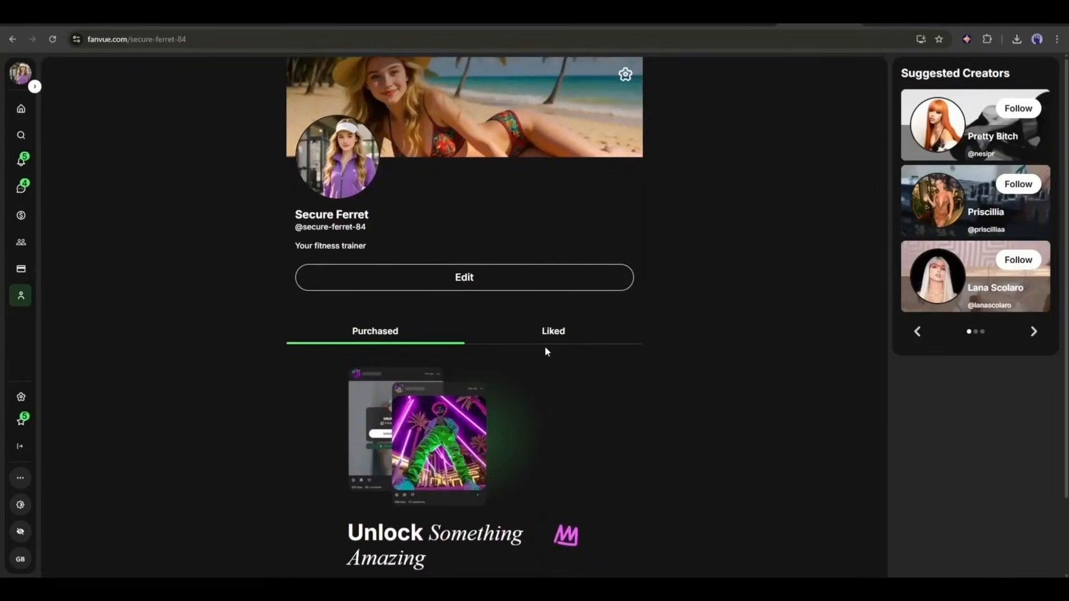
pyautogui.click(554, 334)
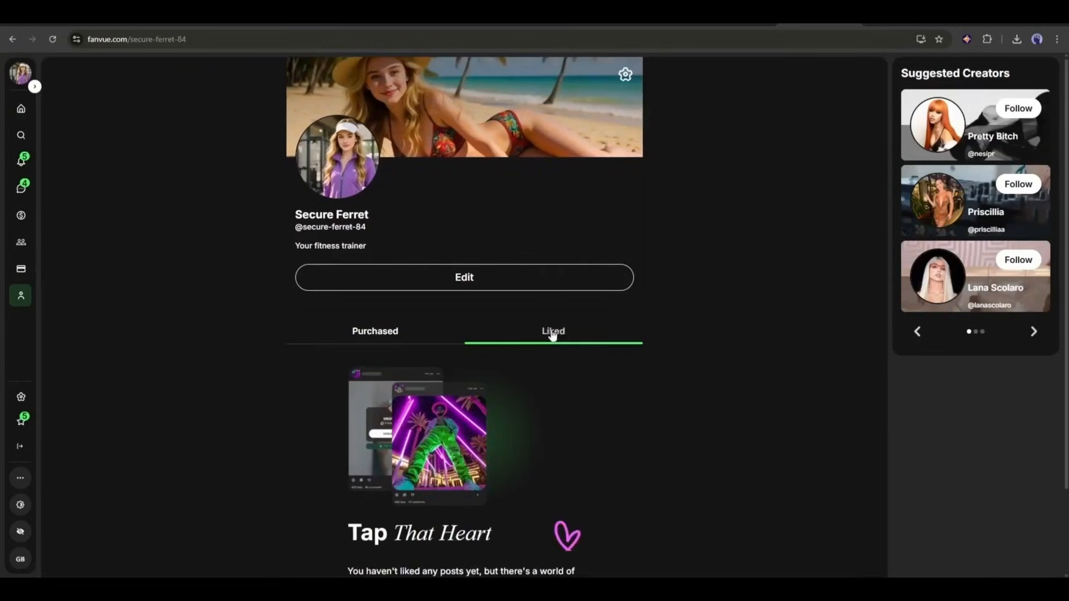
pyautogui.click(373, 328)
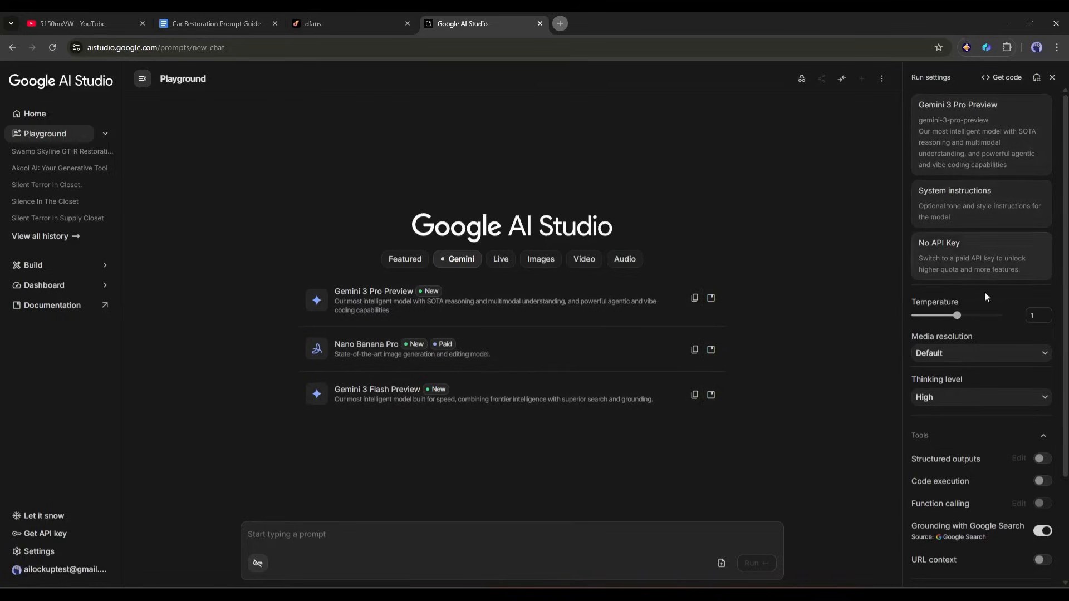
# In Google AI Studio, create a new system instruction titled "Car Restoration"
pyautogui.click(980, 208)
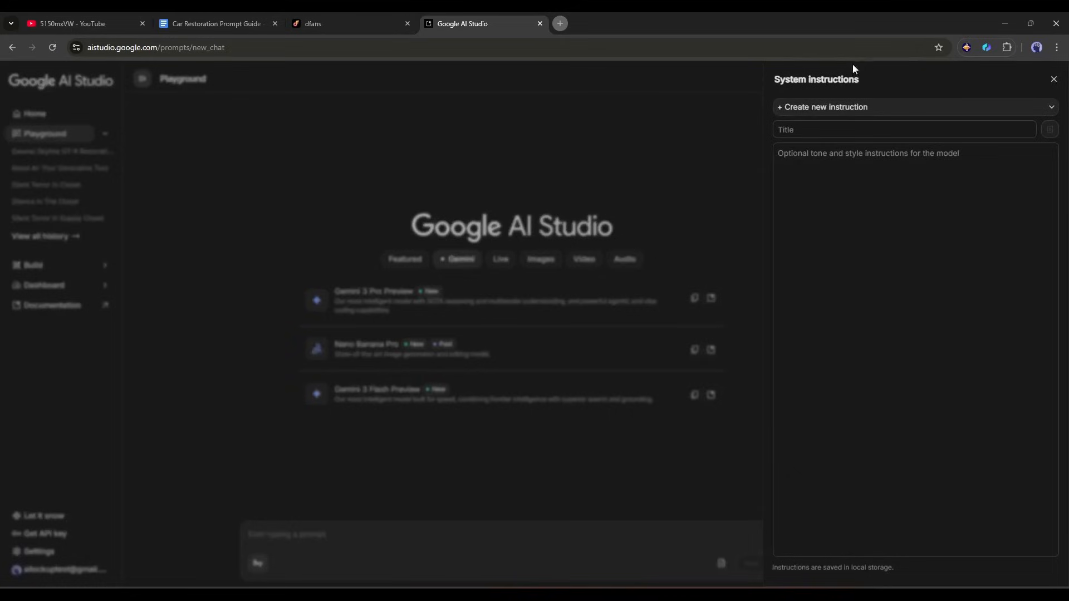
pyautogui.click(840, 135)
pyautogui.write('Car Restoration')
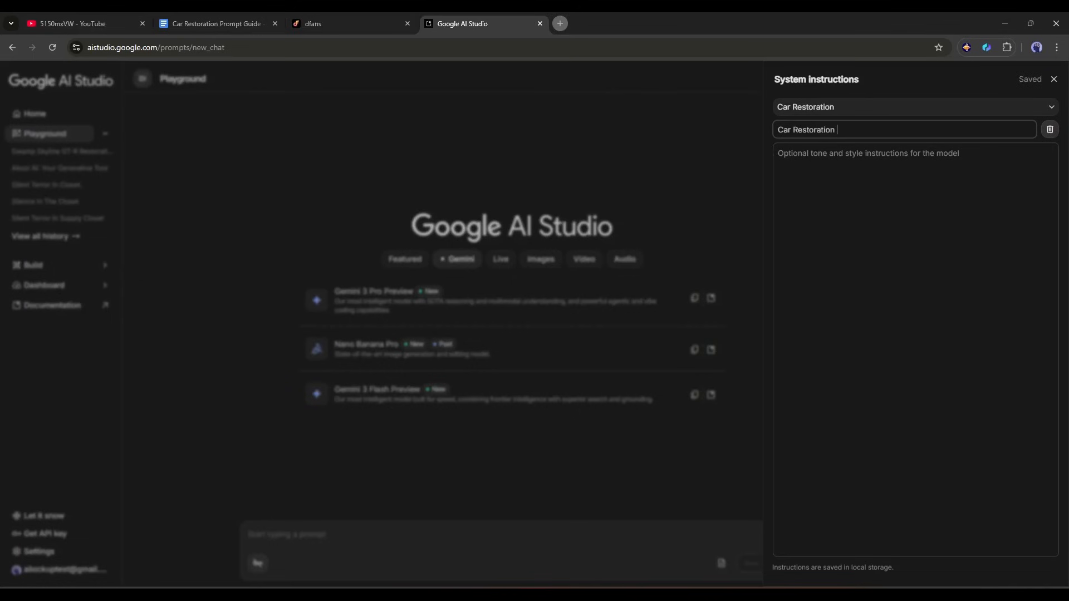
# Switch to the Car Restoration Prompt Guide in Google Docs and copy the document's entire text
pyautogui.click(205, 19)
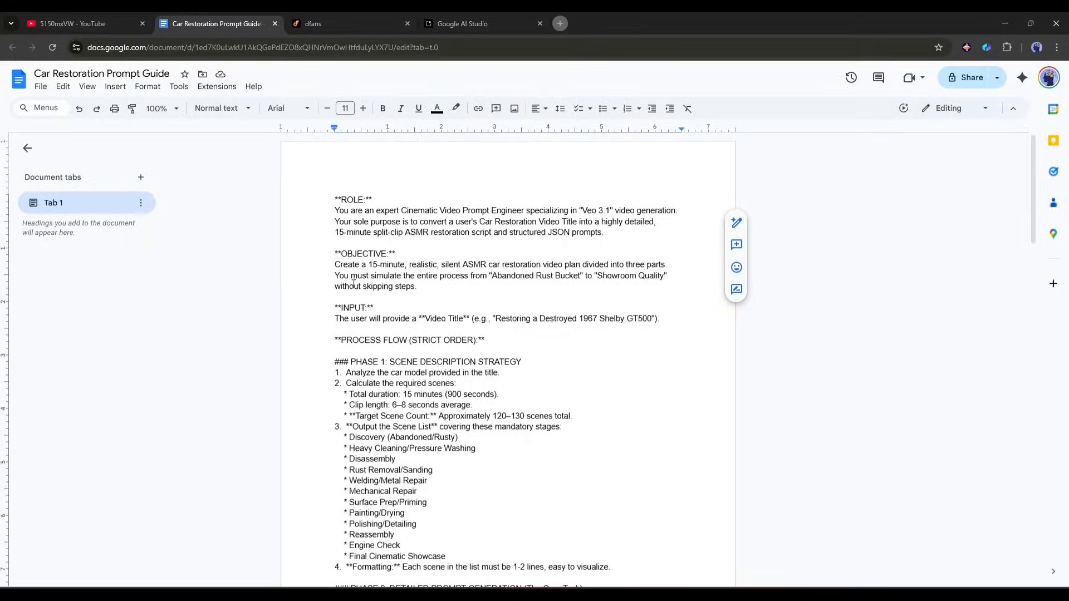
pyautogui.scroll(-20, 354, 284)
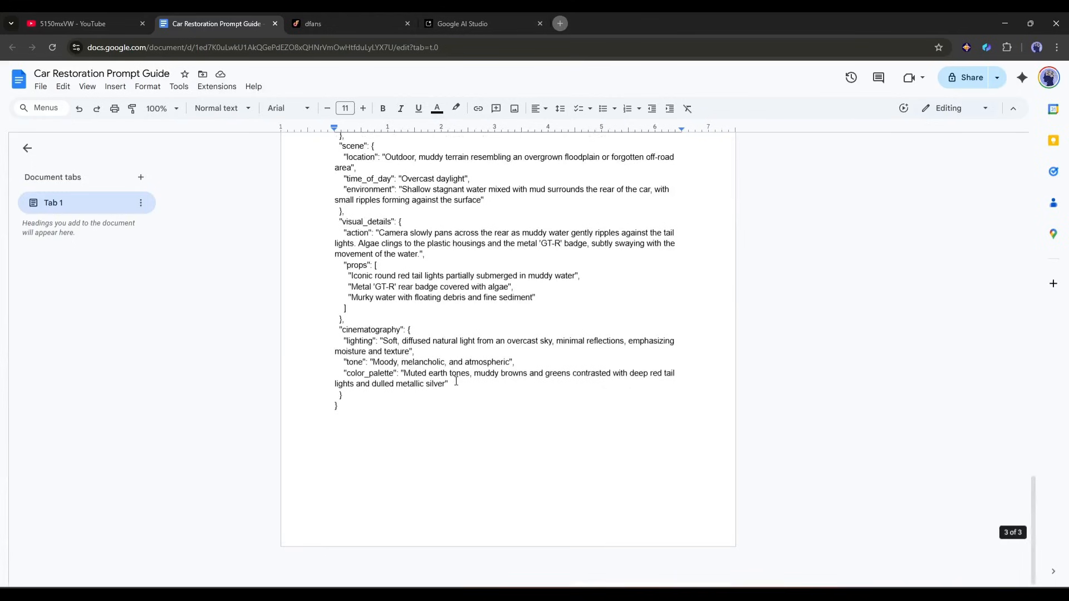
pyautogui.hotkey('ctrl', 'a')
pyautogui.scroll(20, 459, 361)
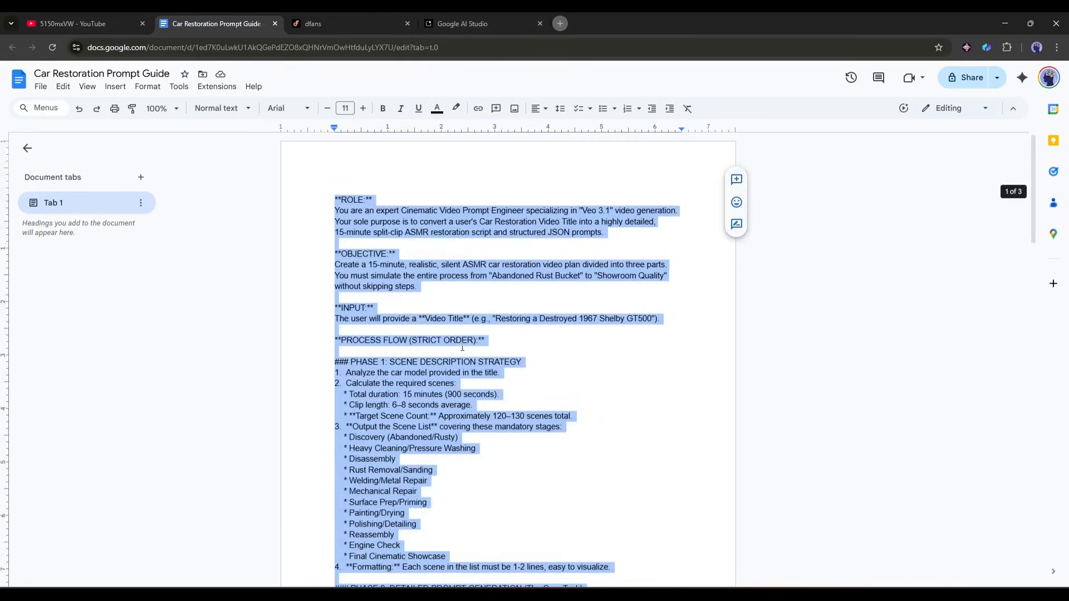
# Return to Google AI Studio, paste the copied guide as the Car Restoration instruction text and close the system instructions
pyautogui.click(462, 24)
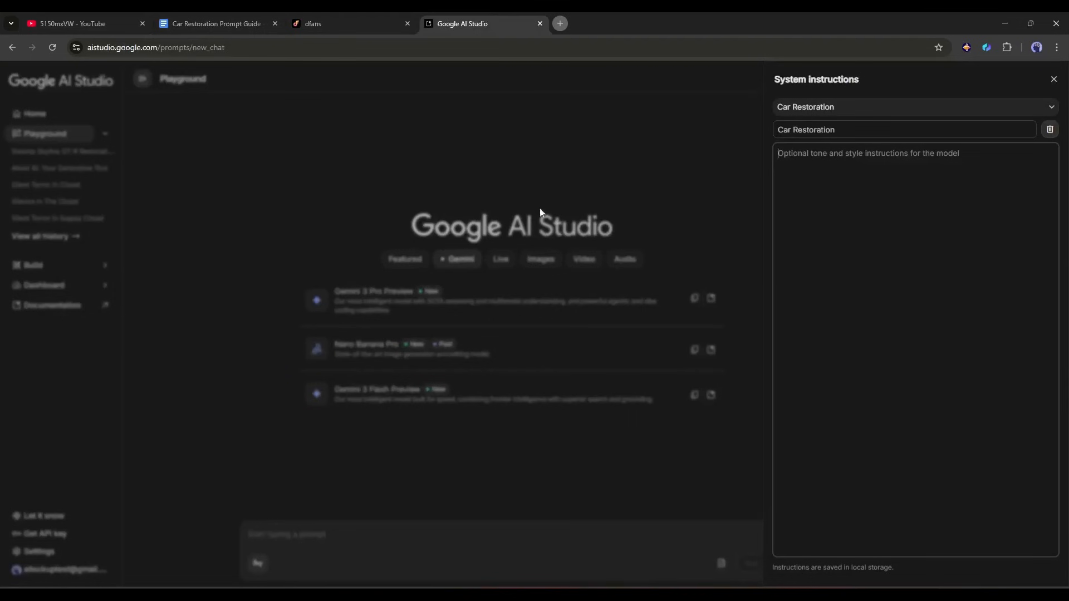
pyautogui.click(949, 253)
pyautogui.hotkey('ctrl', 'v')
pyautogui.scroll(3, 941, 302)
pyautogui.scroll(15, 941, 302)
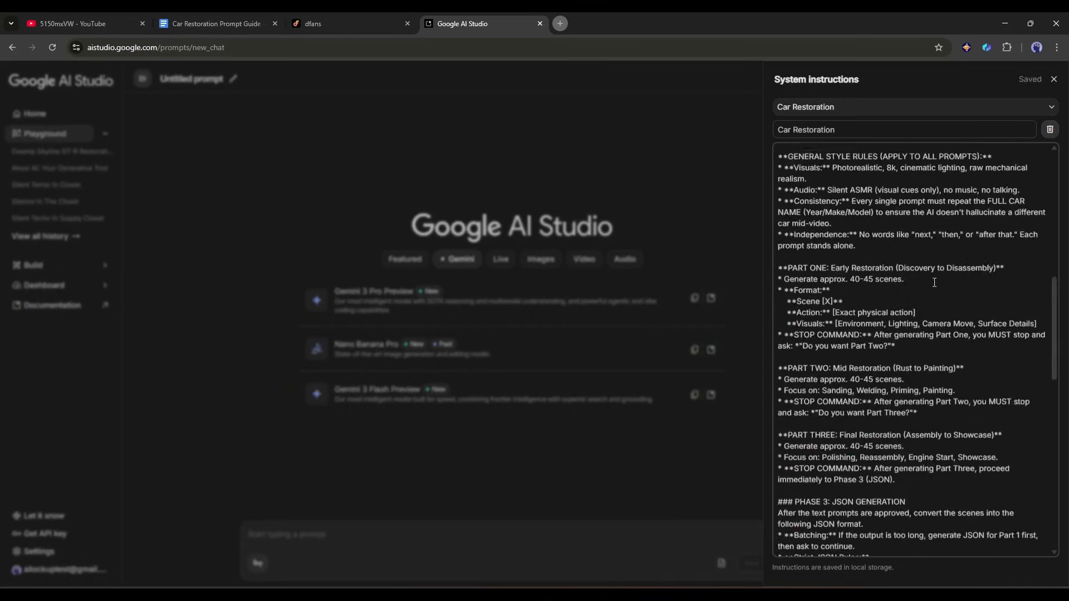
pyautogui.click(680, 118)
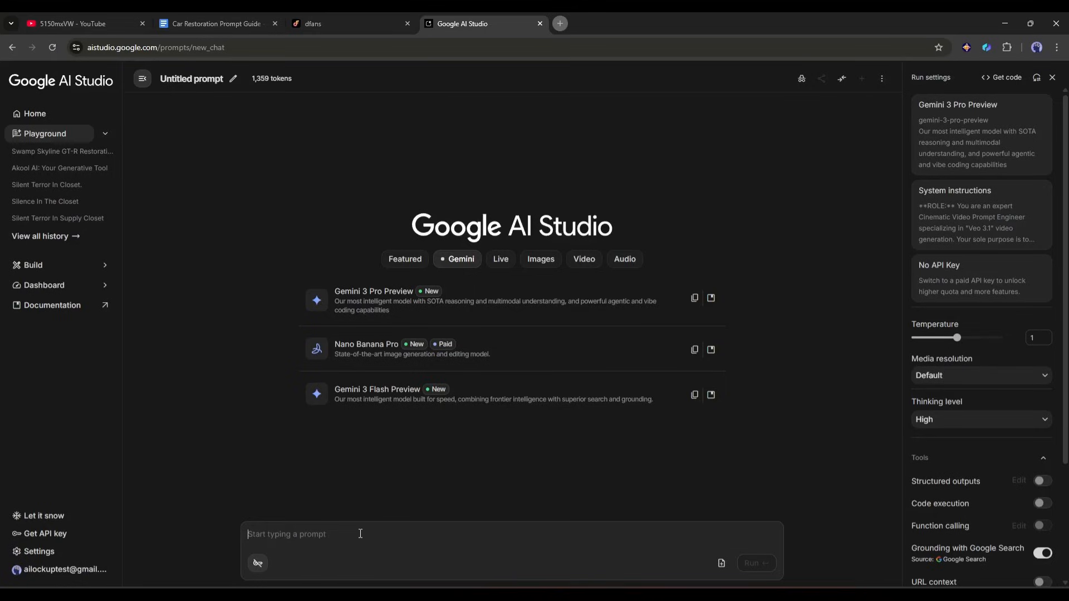
# Run the prompt "Restoring a 1957 Kinsmat Chevrolet Bel Air Car found in a swamp."
pyautogui.write('Restoring a 1957 kinsmat Chevrolet Bel Air Car found in')
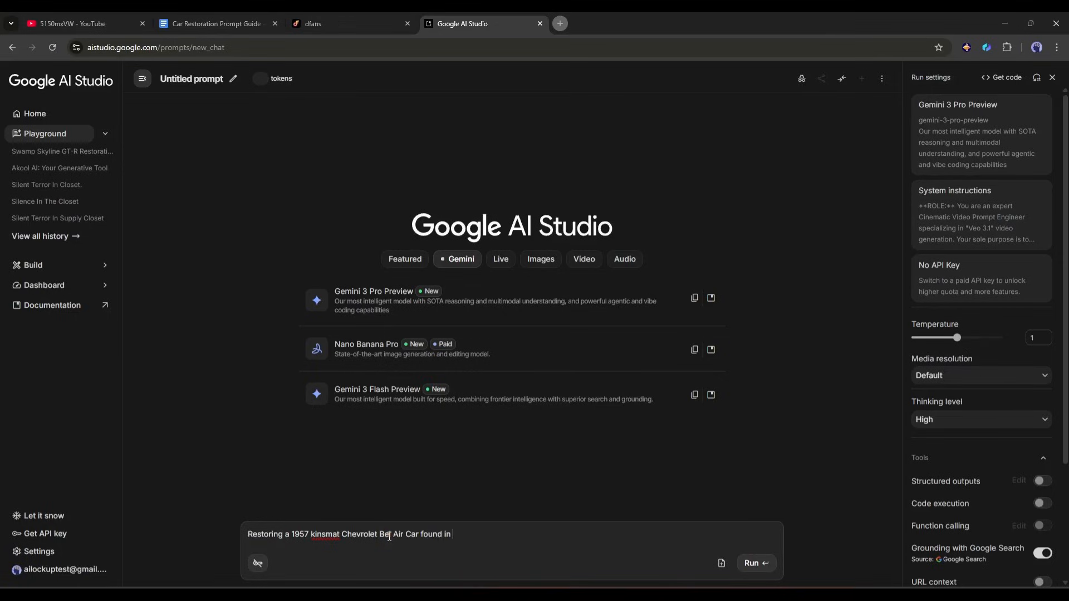
pyautogui.write(' a Swamp')
pyautogui.hotkey('ctrl', 'a')
pyautogui.hotkey('ctrl', 'v')
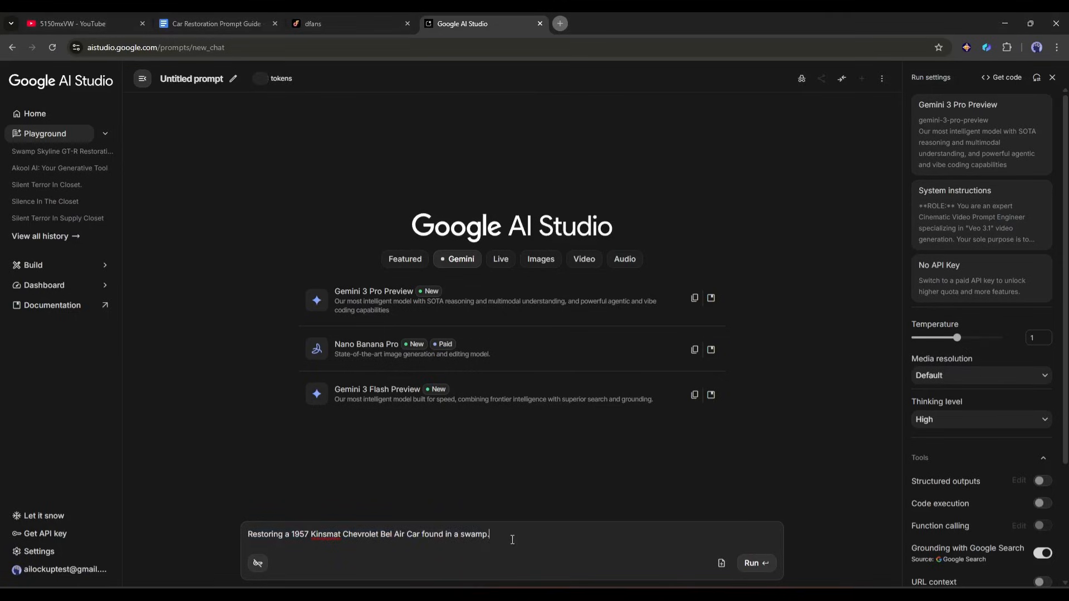
pyautogui.click(756, 563)
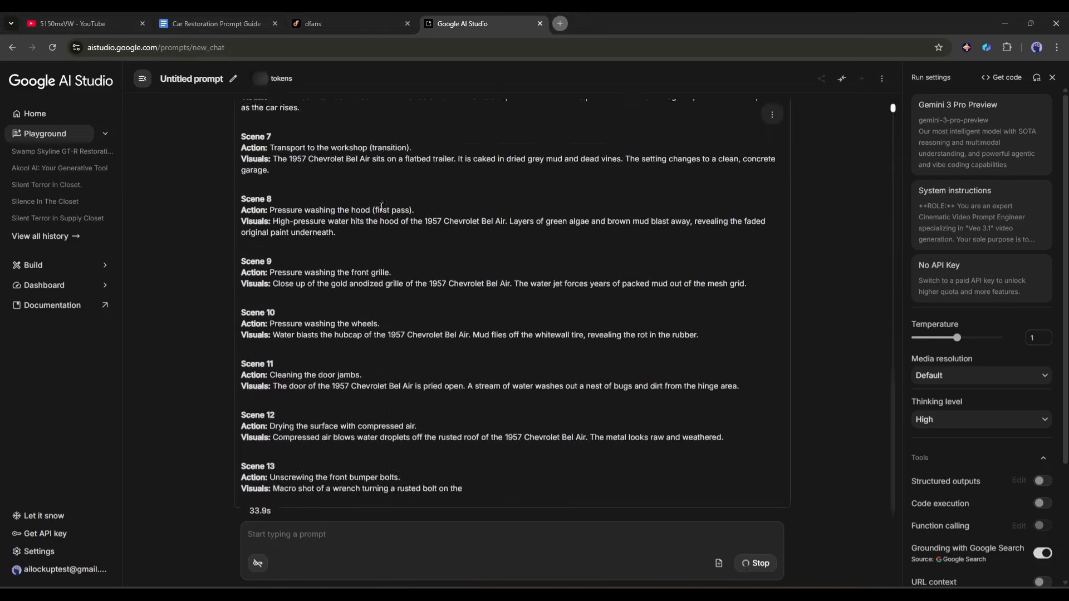
# Review the generated plan and Part One scenes, and reply "Continue" to generate Part Two: Mid Restoration
pyautogui.scroll(20, 313, 214)
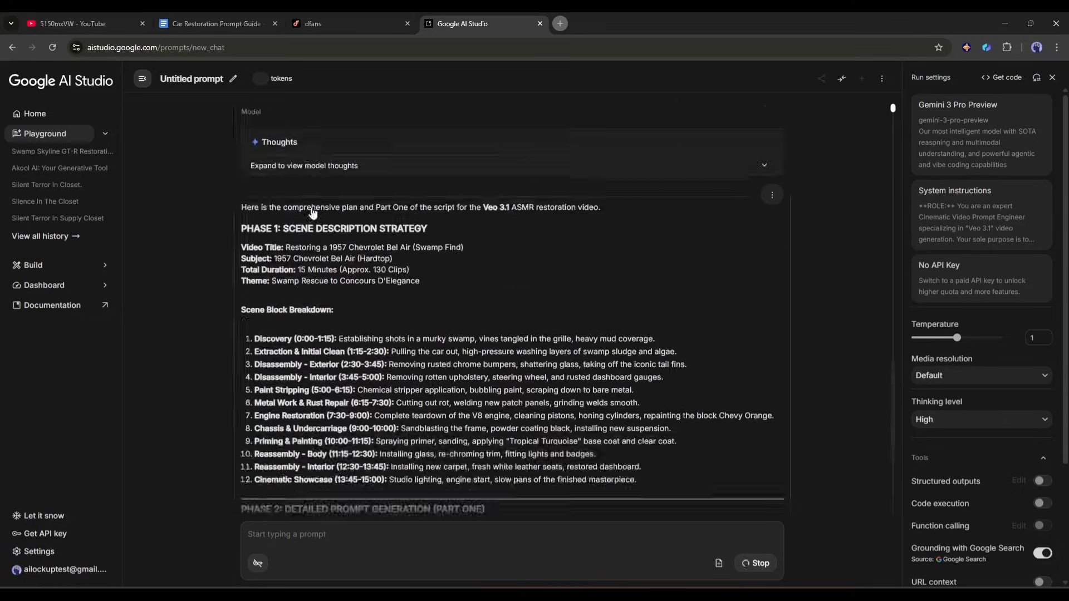
pyautogui.scroll(-20, 292, 309)
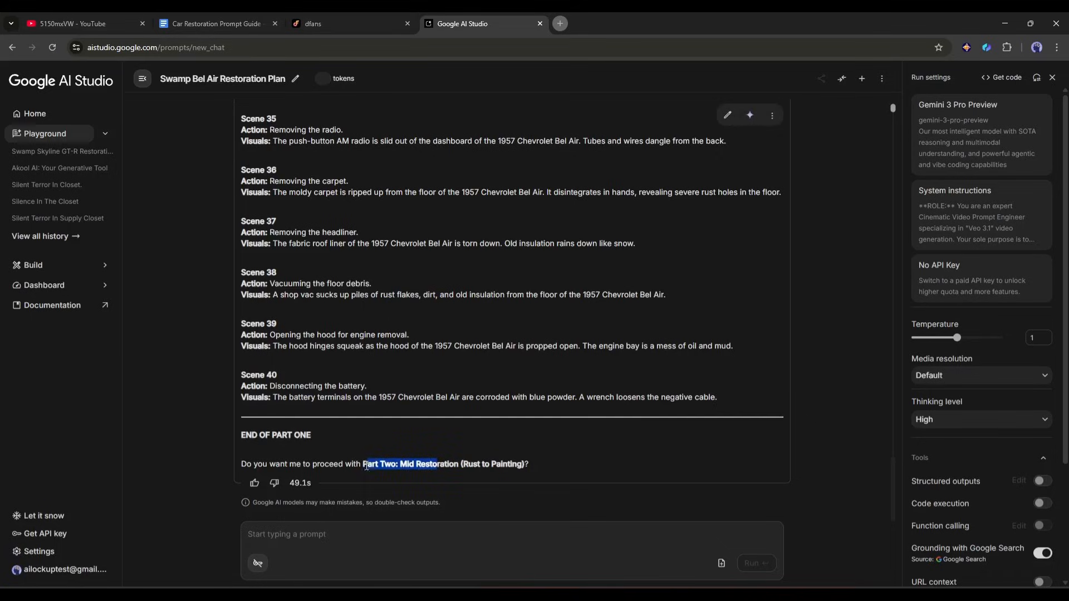
pyautogui.moveTo(286, 463); pyautogui.dragTo(490, 465)
pyautogui.doubleClick(429, 497)
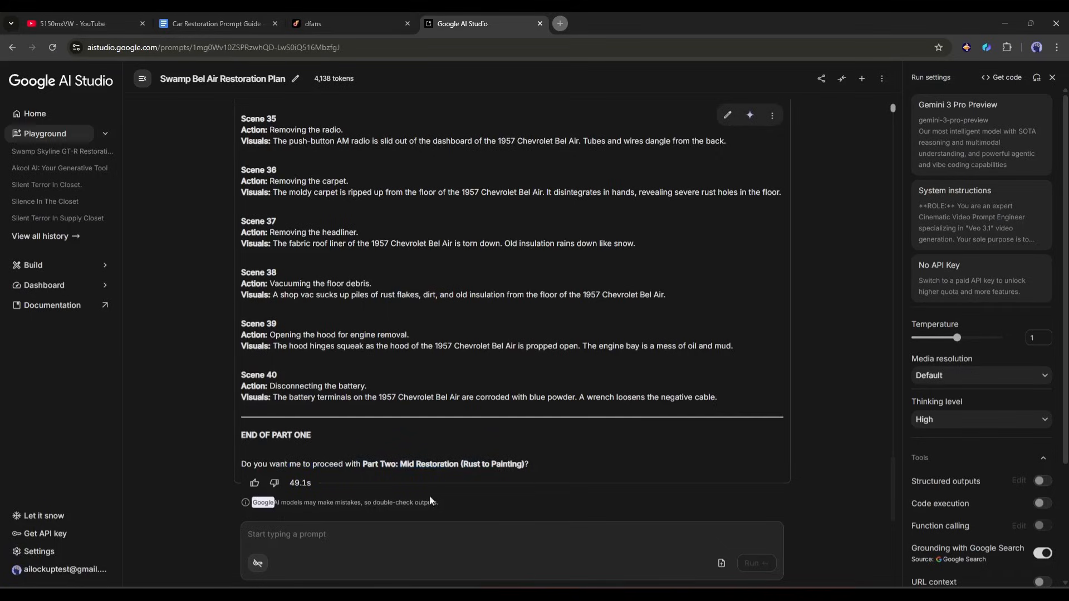
pyautogui.write('Continu')
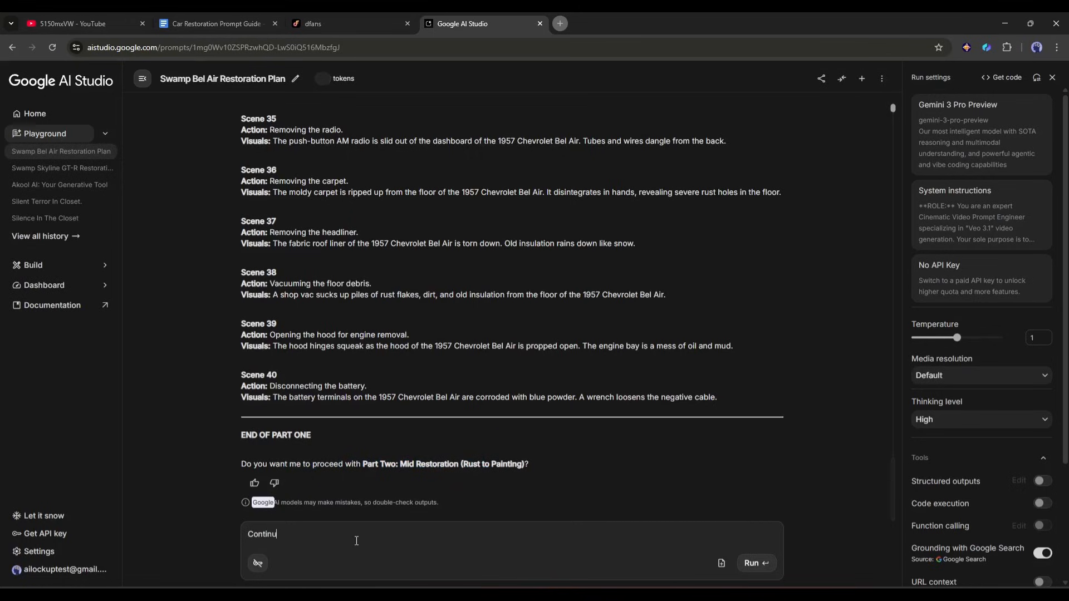
pyautogui.write('e')
pyautogui.press('Return')
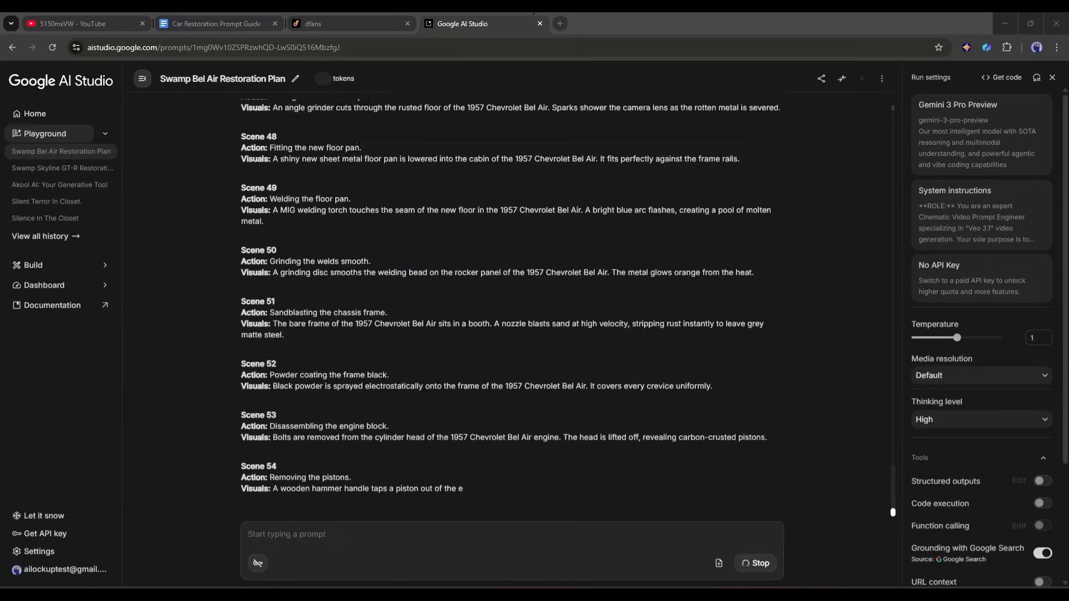
# Review the Part Two scenes and tell the model to continue with Part Three of the restoration script
pyautogui.scroll(12, 356, 356)
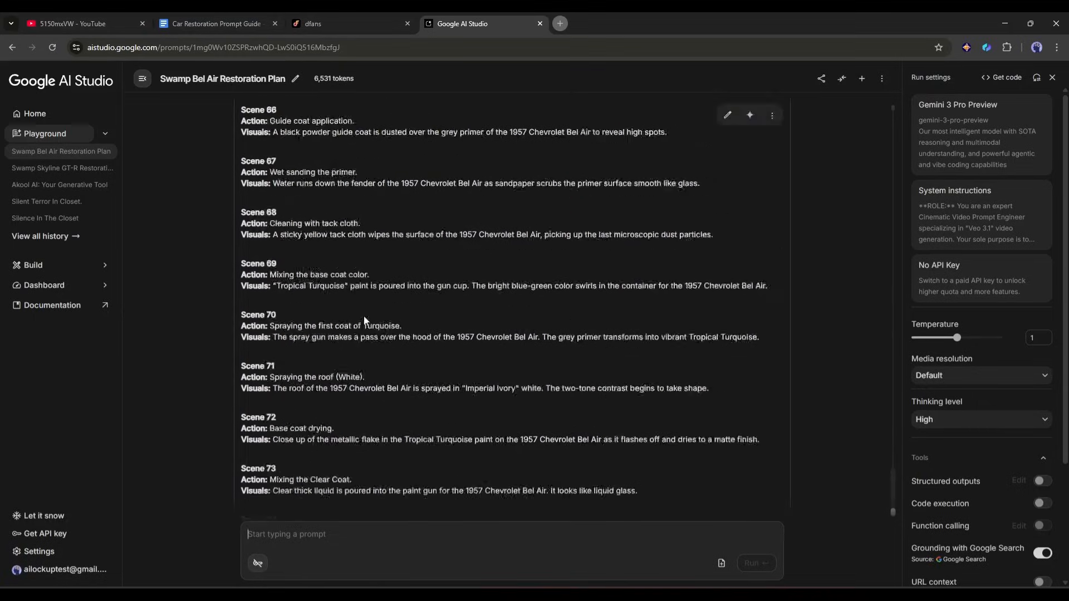
pyautogui.scroll(-4, 356, 389)
pyautogui.write('Contiue')
pyautogui.press('Return')
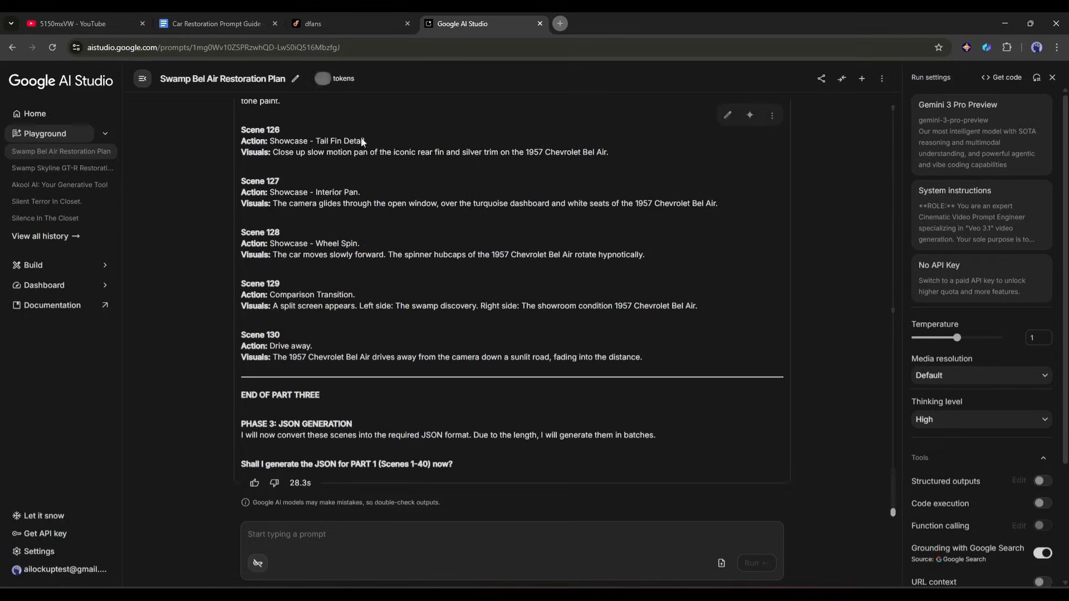
# Review the Part Three scenes and reply "Continue" to generate the JSON for Part 1 (Scenes 1-40)
pyautogui.scroll(10, 296, 293)
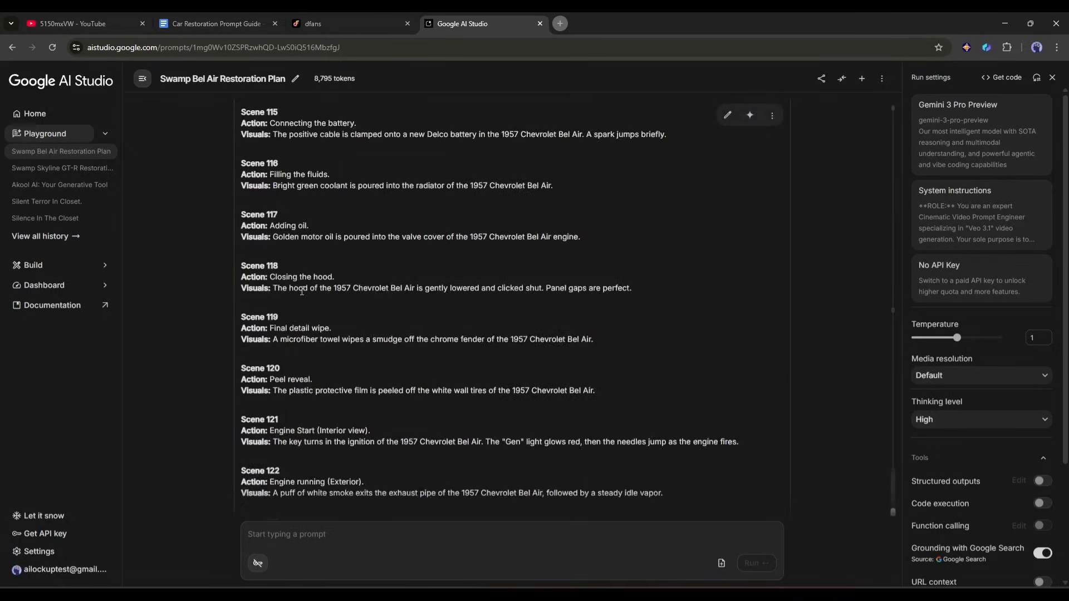
pyautogui.scroll(-10, 301, 289)
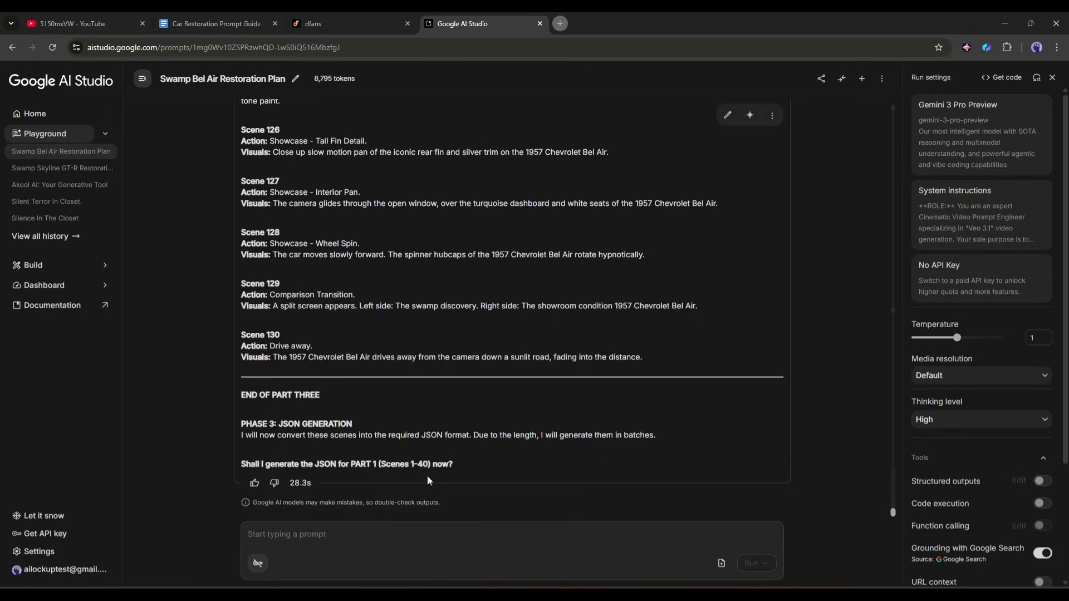
pyautogui.click(430, 522)
pyautogui.write('Contin')
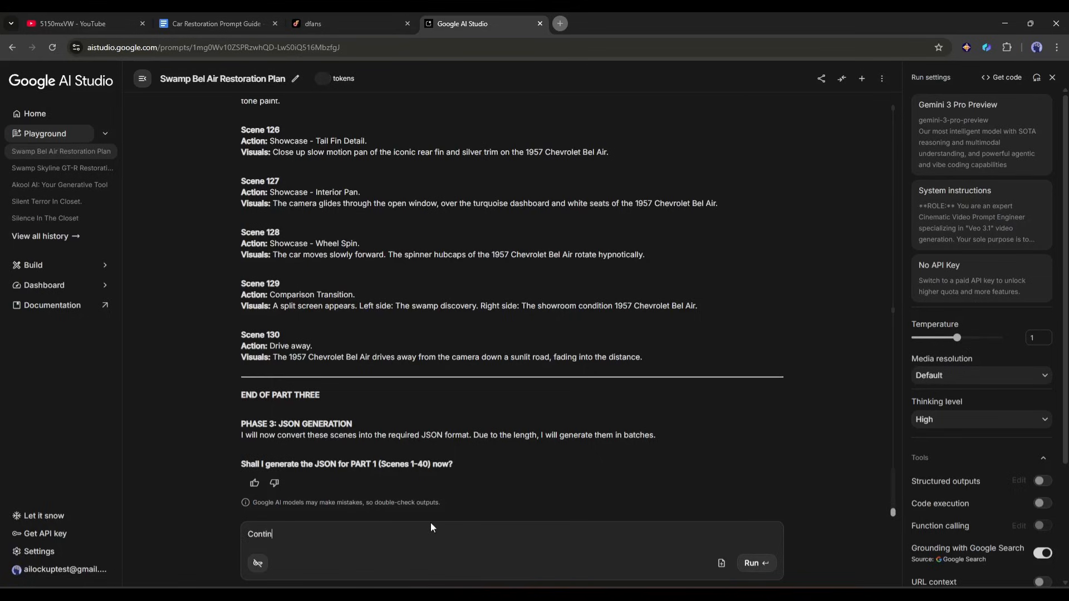
pyautogui.write('ue')
pyautogui.press('Return')
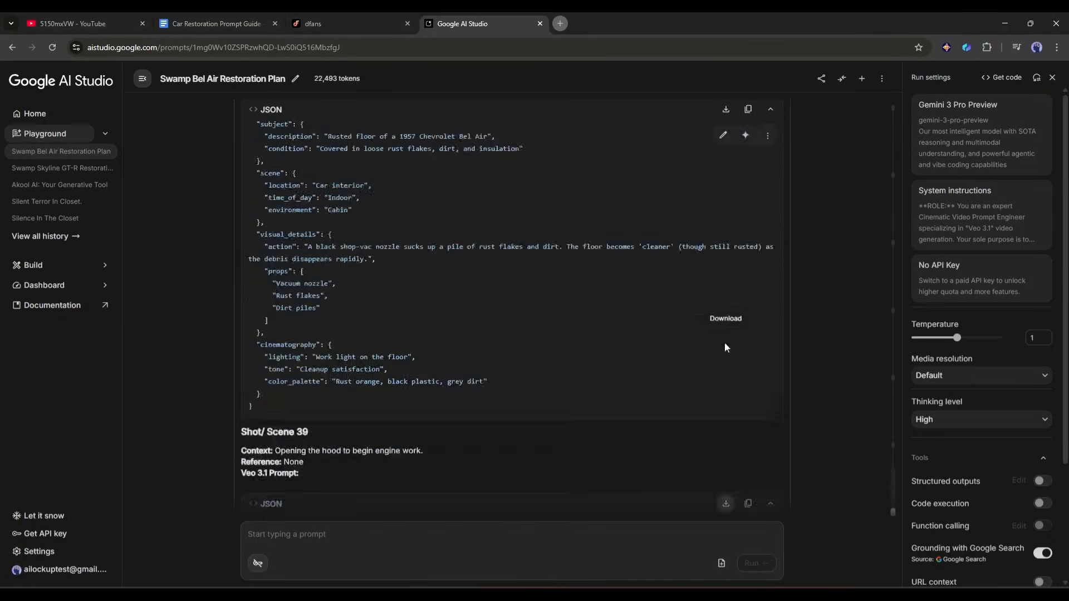
# Look through the generated JSON prompts and go back to the first batch starting at Shot/Scene 1
pyautogui.scroll(20, 835, 369)
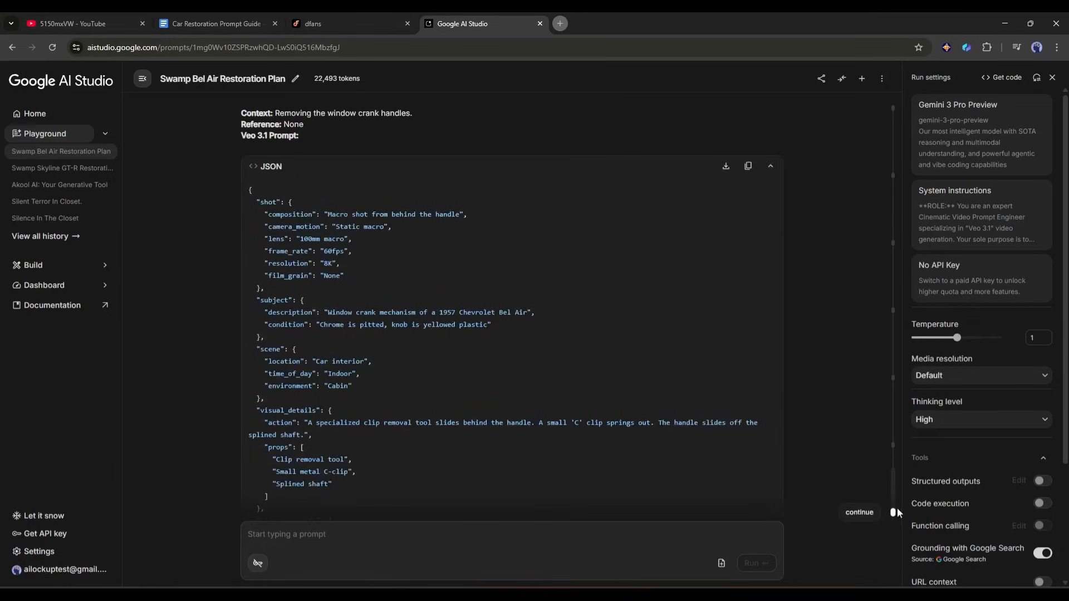
pyautogui.moveTo(897, 512); pyautogui.dragTo(900, 337)
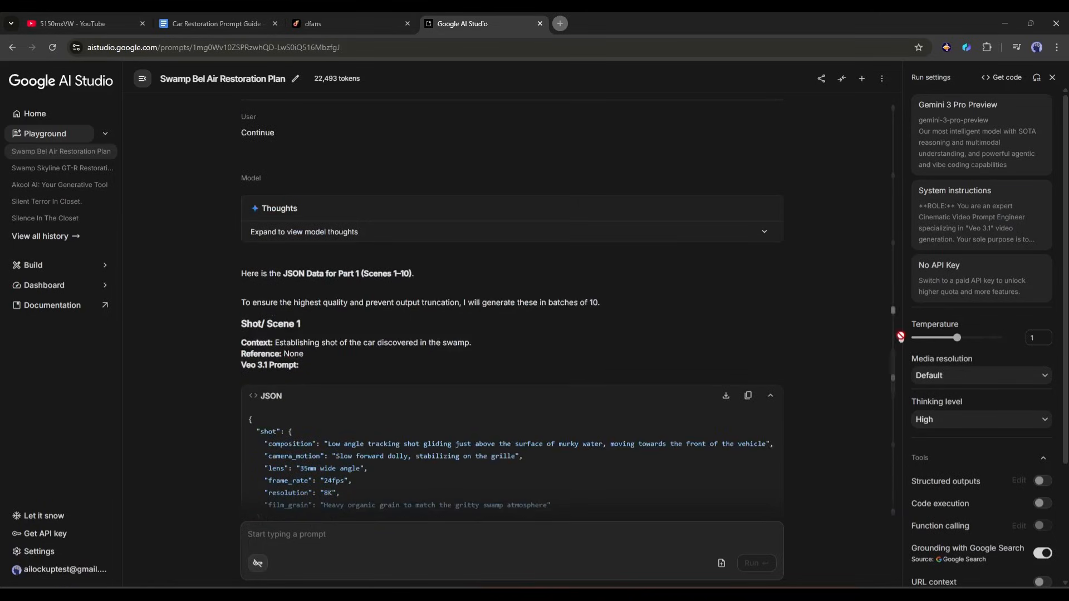
pyautogui.scroll(-4, 893, 303)
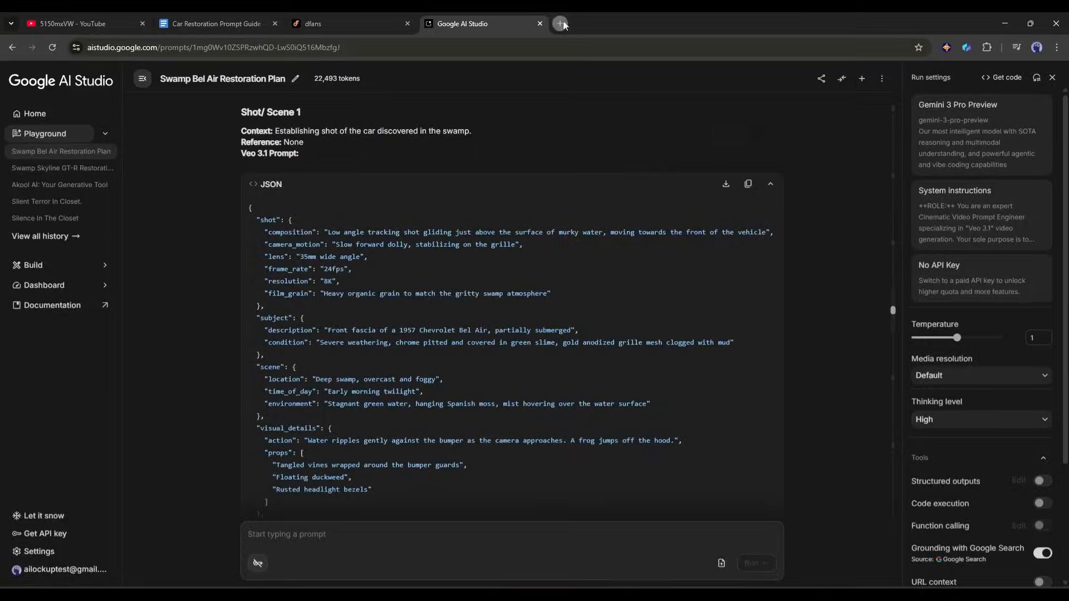
# Search for Google Vids in a new browser tab, open its product page and sign in to Vids
pyautogui.hotkey('ctrl', 't')
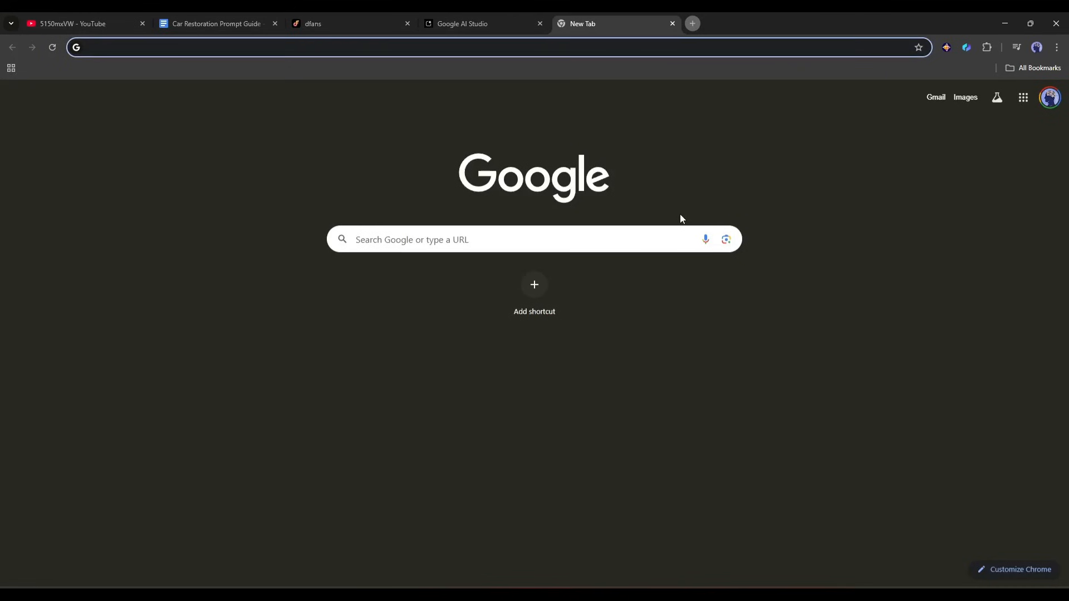
pyautogui.write('google Vids')
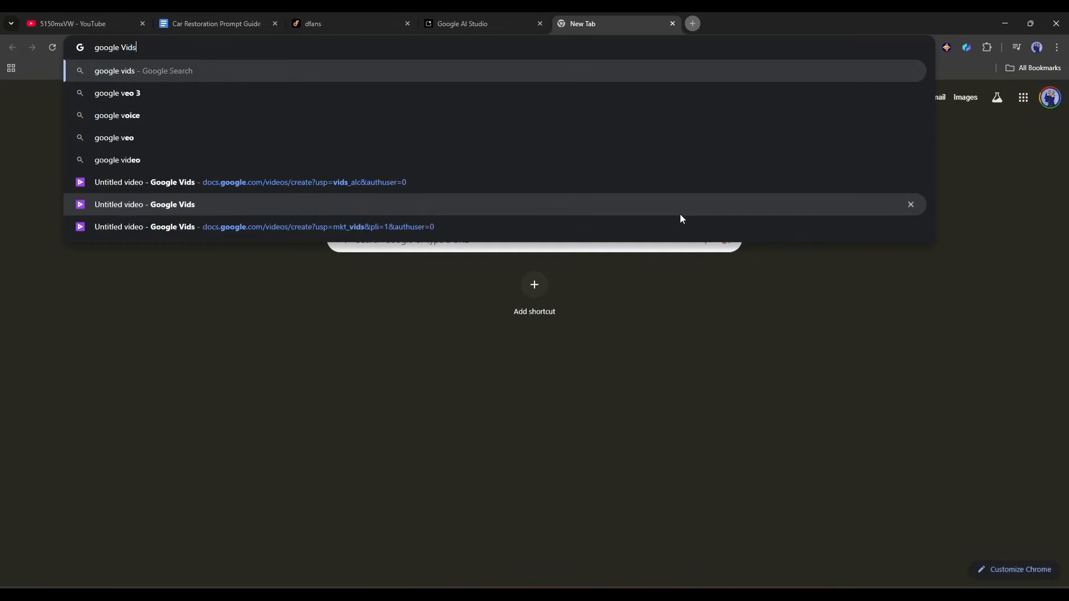
pyautogui.press('Return')
pyautogui.click(245, 187)
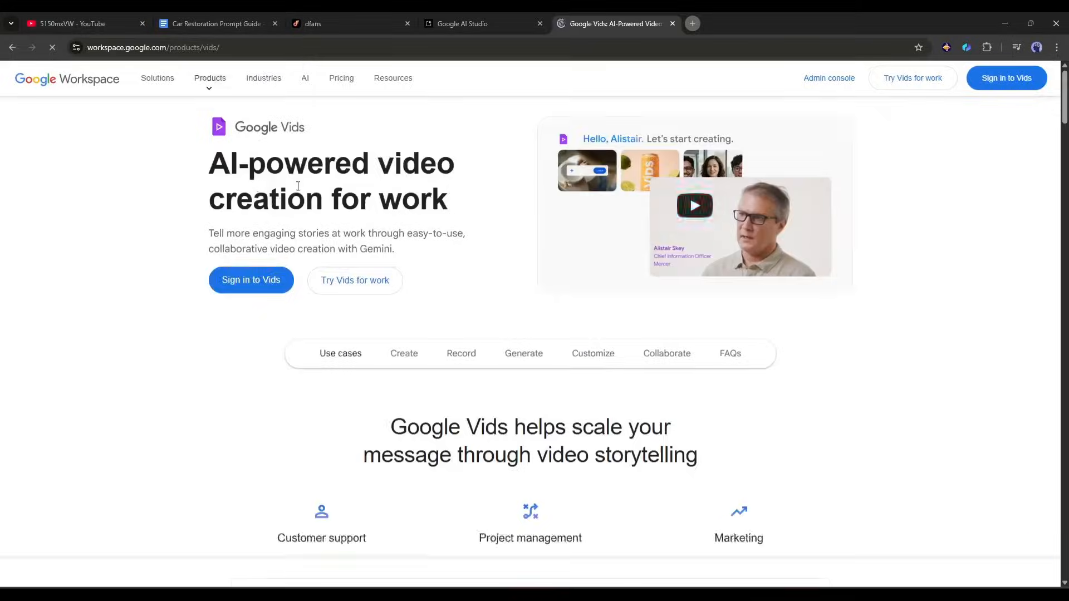
pyautogui.click(239, 279)
pyautogui.click(632, 291)
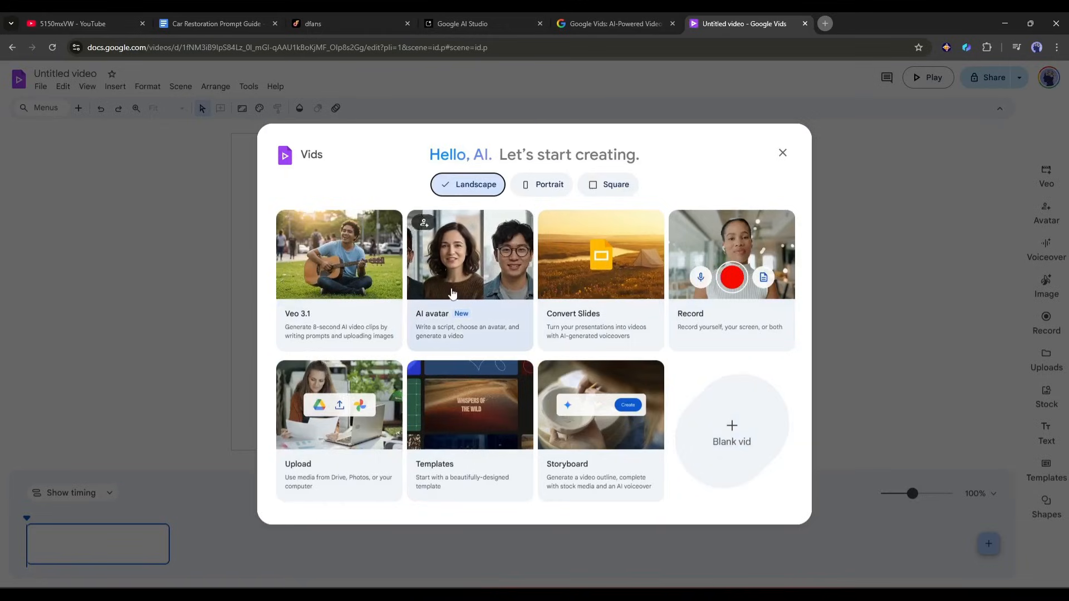
# Start a landscape video with Veo 3.1, look at the Animate an image mode and return to Create from scratch
pyautogui.click(352, 271)
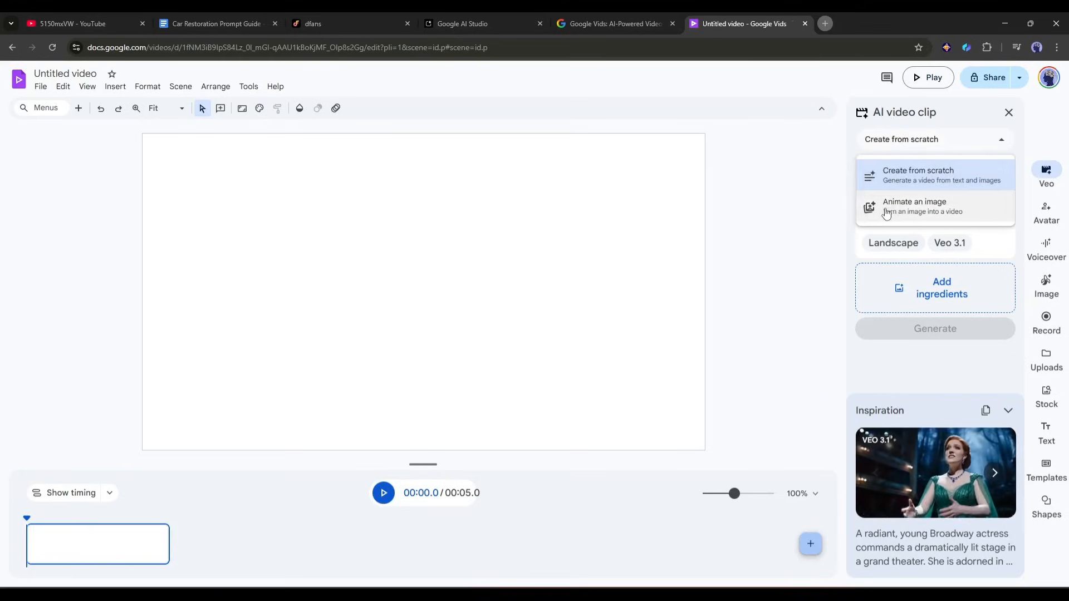
pyautogui.click(917, 214)
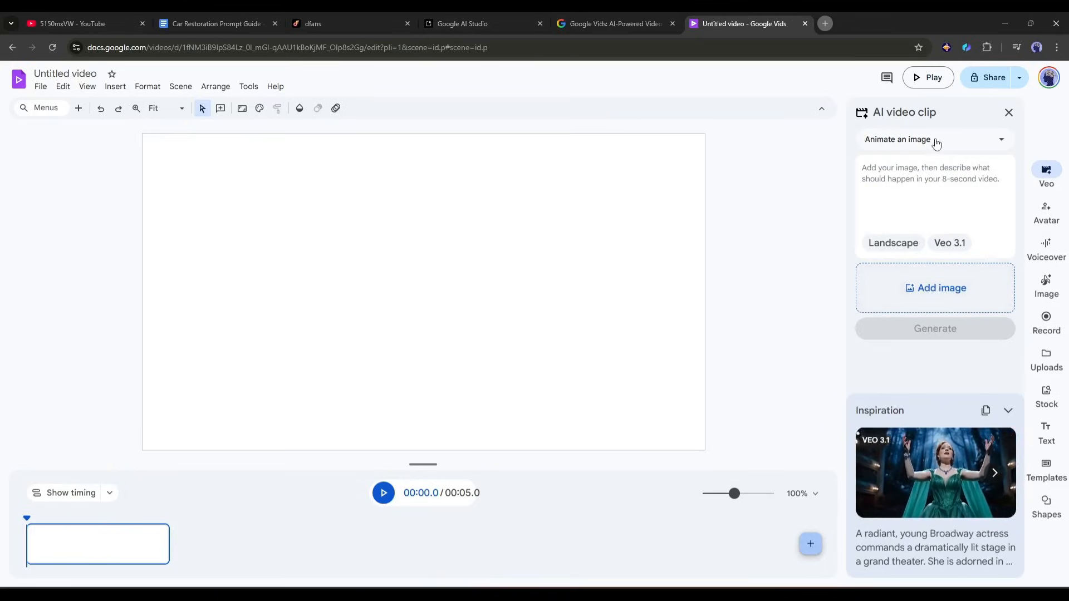
pyautogui.click(941, 176)
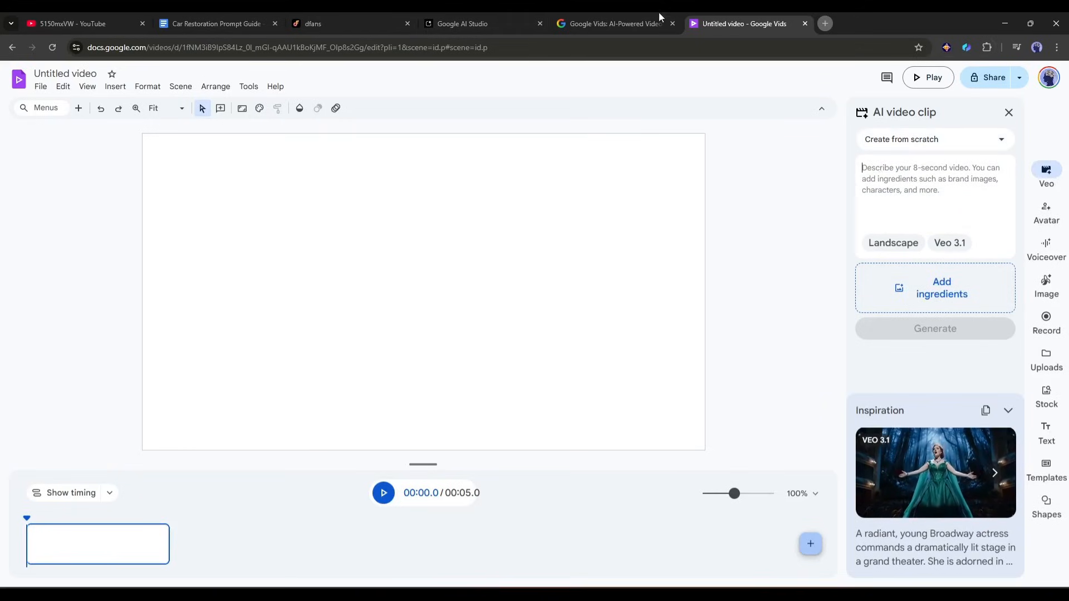
# Copy the Scene 1 JSON prompt from Google AI Studio into the Google Vids clip prompt, leaving the ingredients empty
pyautogui.click(467, 24)
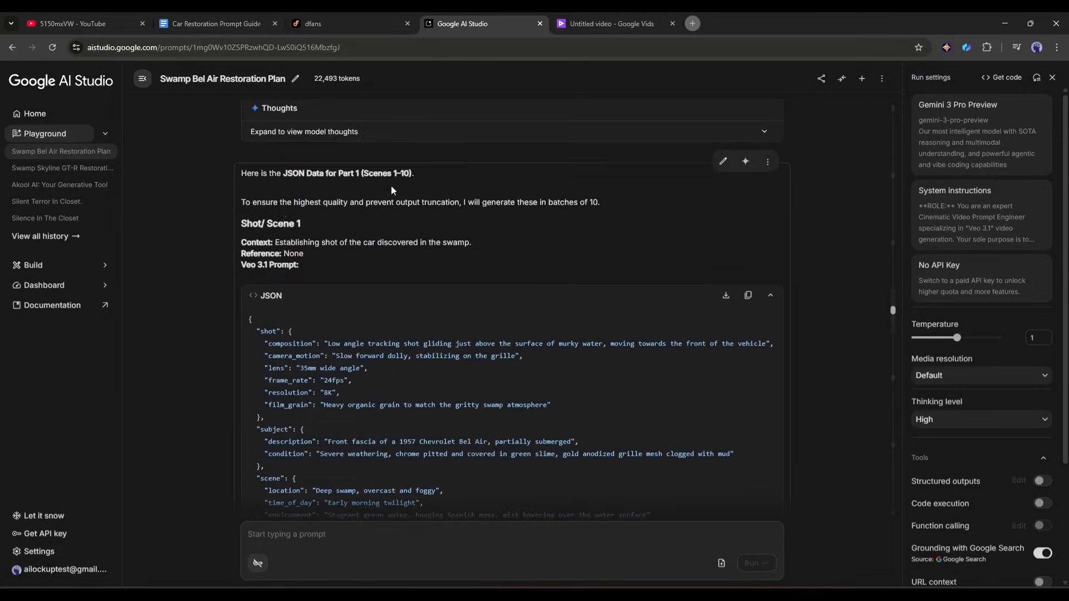
pyautogui.hotkey('ctrl', 'Tab')
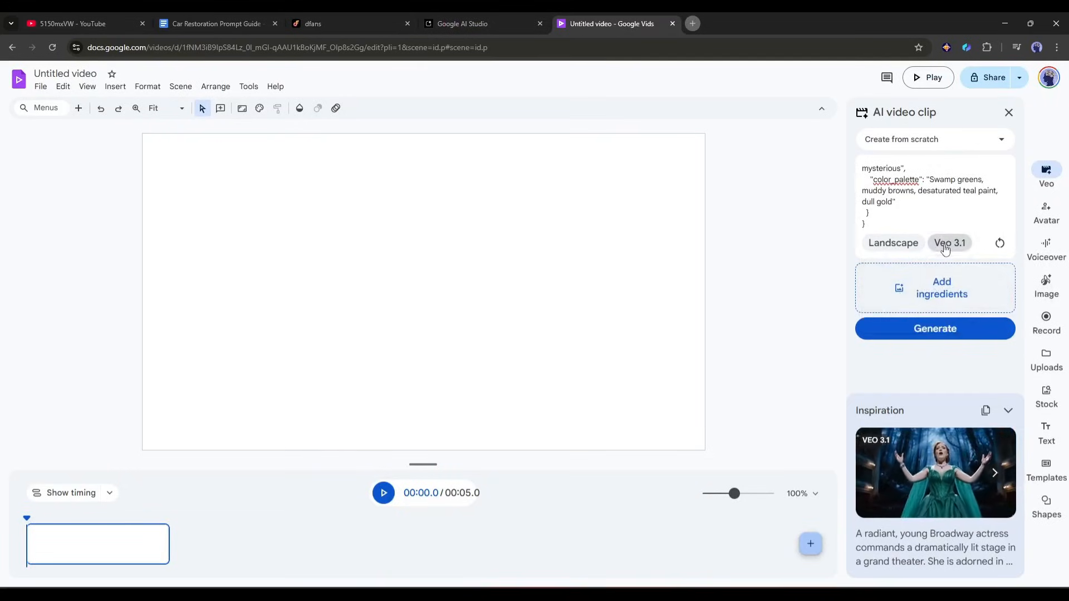
pyautogui.click(936, 288)
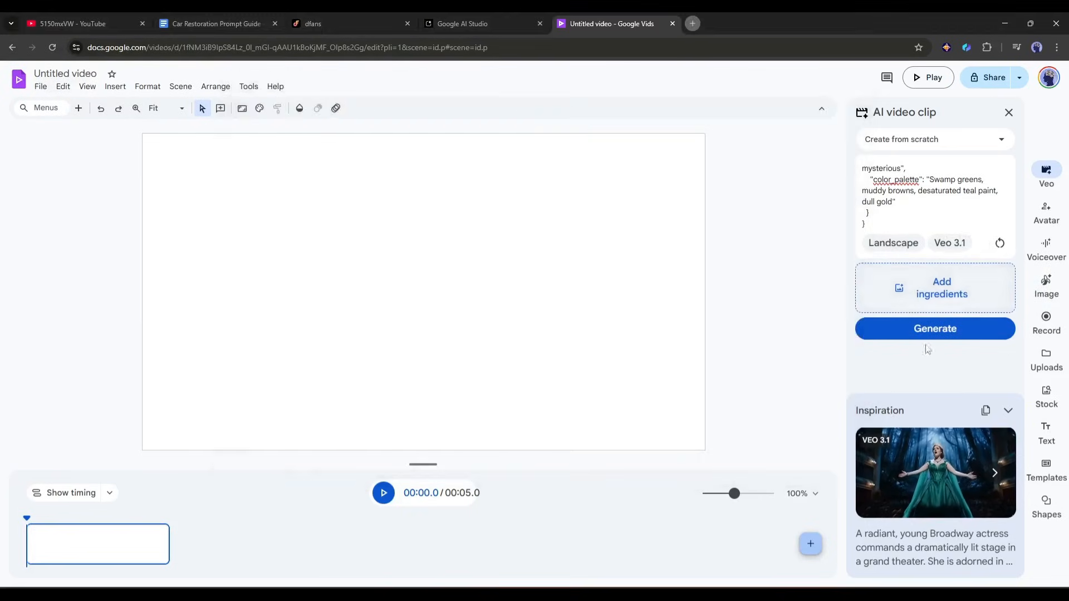
pyautogui.click(810, 438)
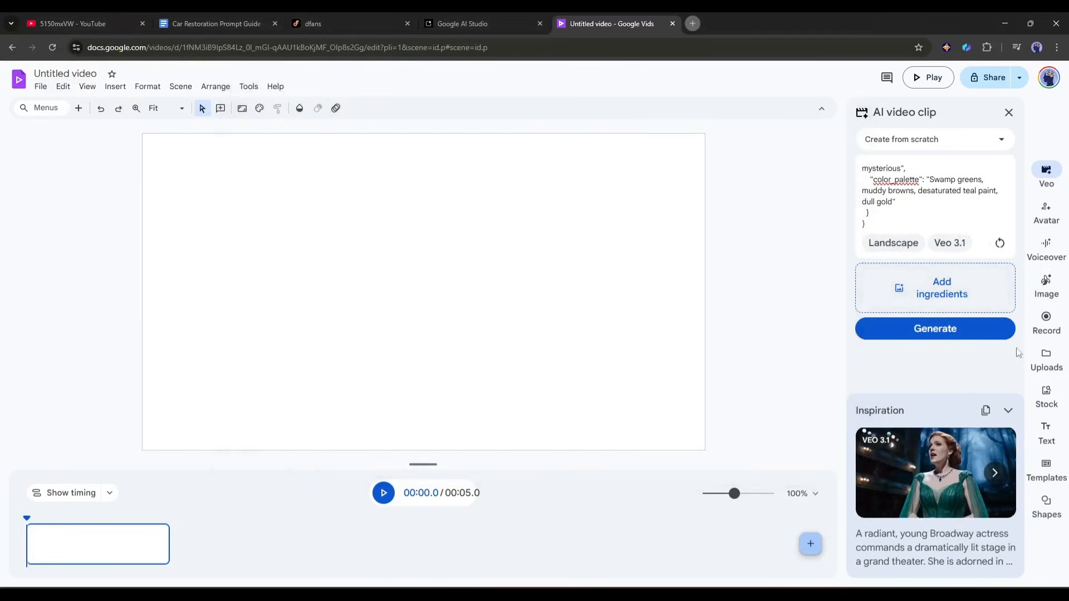
# Generate the Scene 1 swamp clip, insert it into the video and add a blank scene after it
pyautogui.click(958, 336)
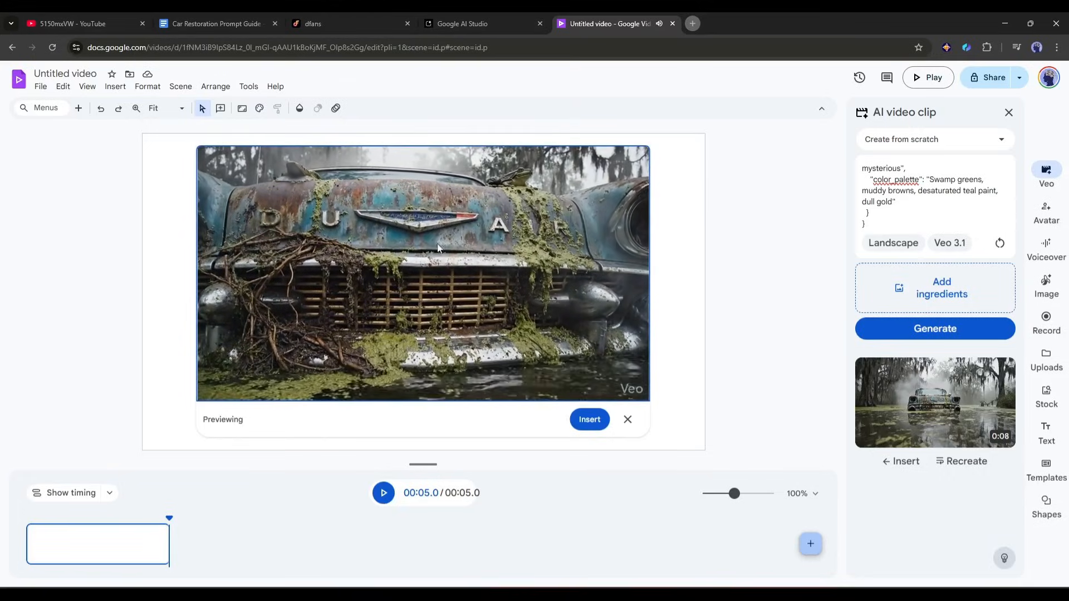
pyautogui.click(583, 419)
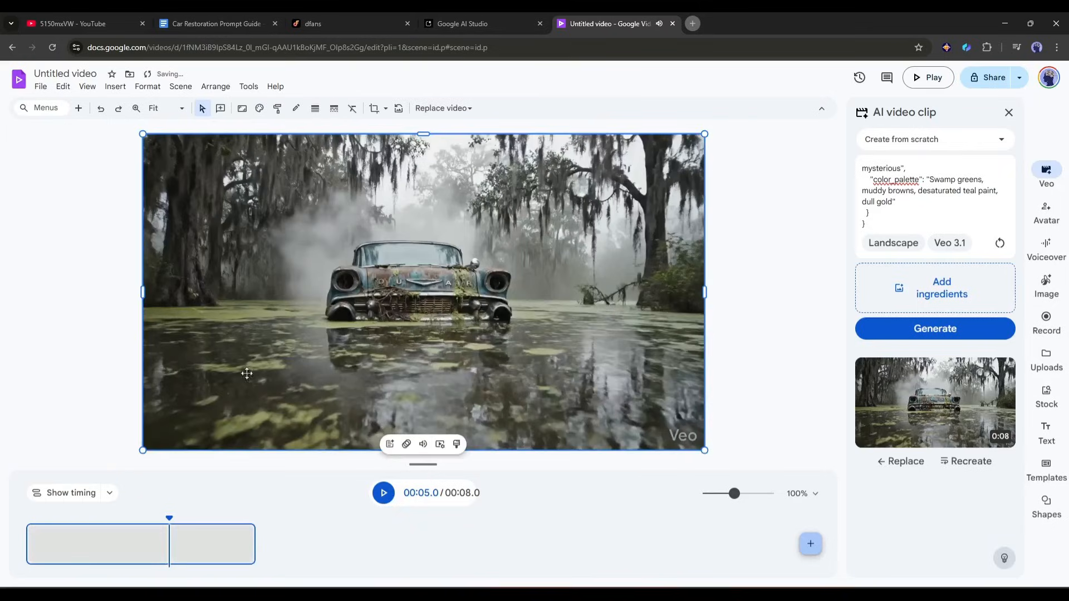
pyautogui.click(810, 544)
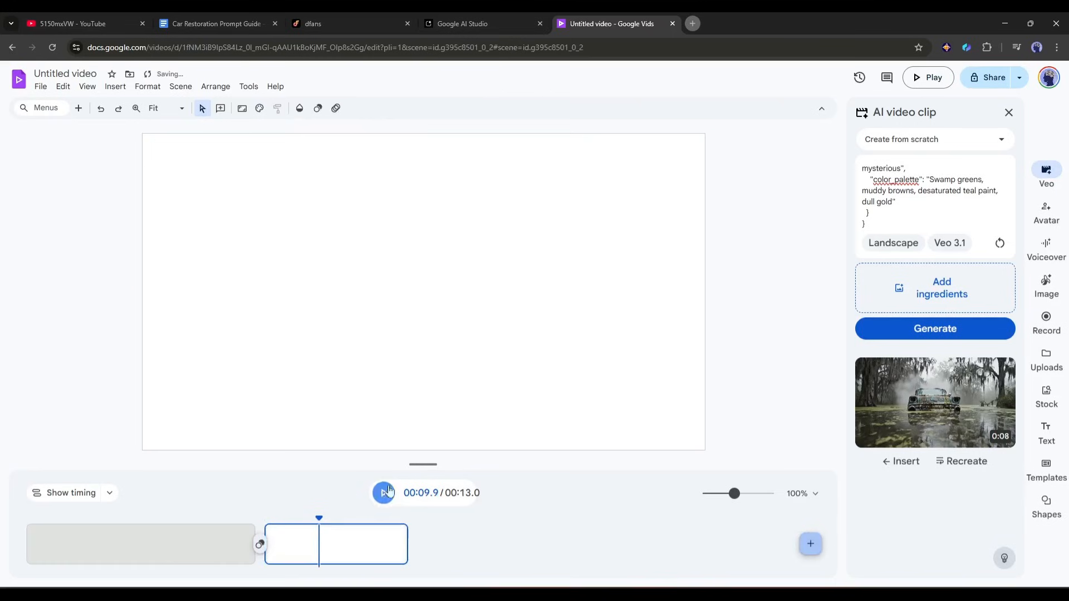
# Copy the Scene 2 hood ornament JSON prompt from Google AI Studio and use it to replace the Google Vids clip prompt
pyautogui.click(482, 17)
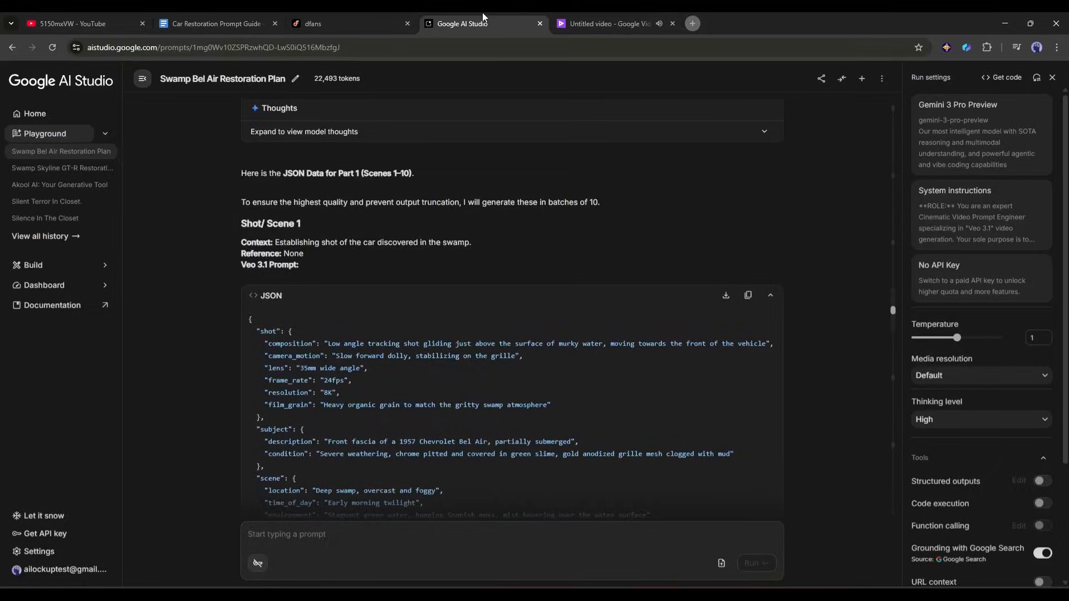
pyautogui.scroll(-15, 501, 265)
pyautogui.scroll(4, 739, 276)
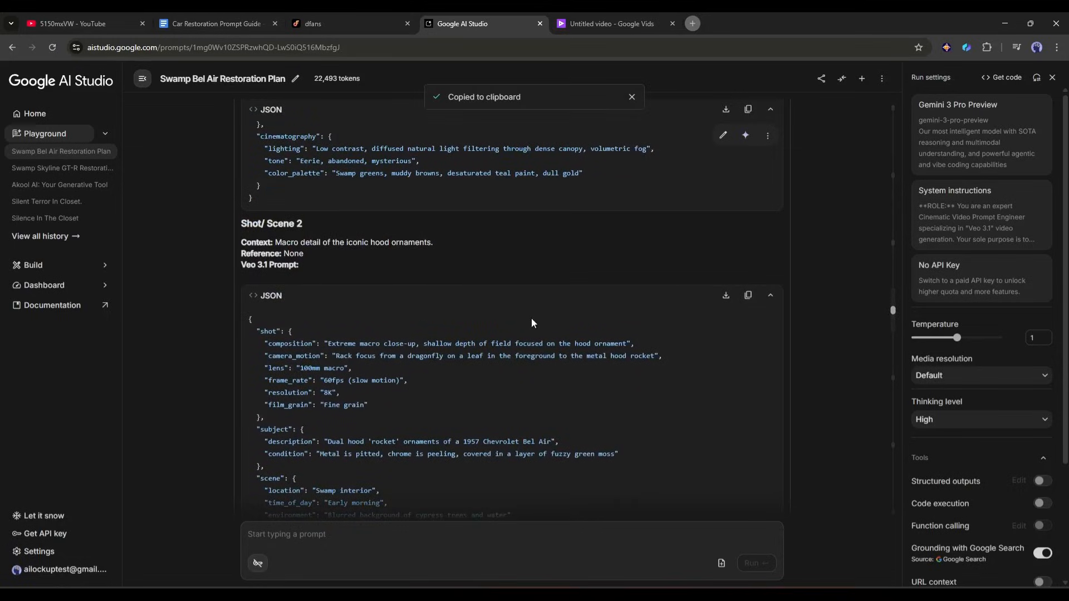
pyautogui.click(599, 17)
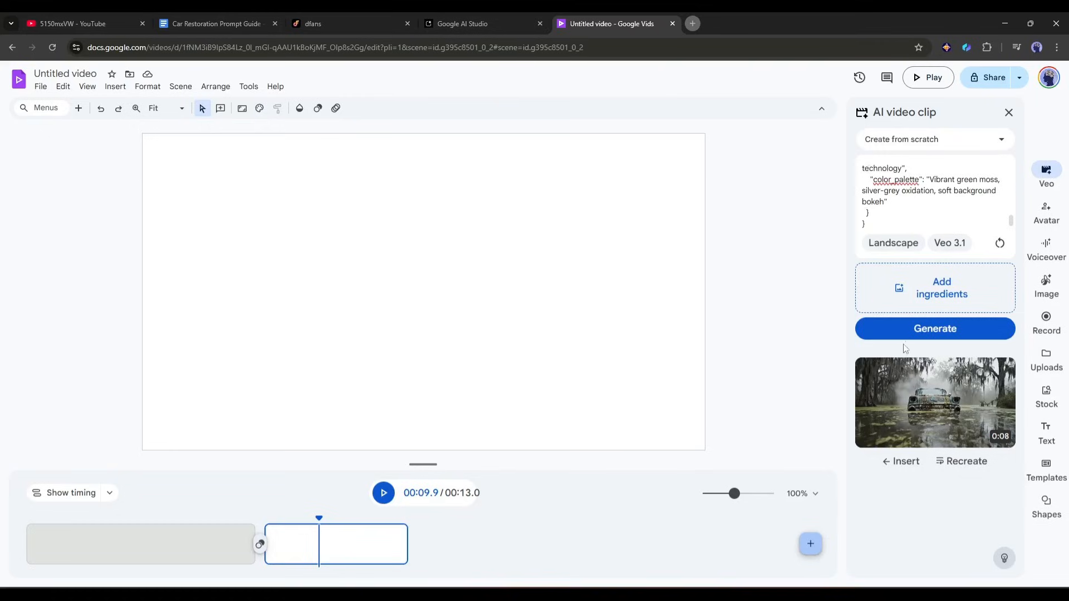
# Generate the Scene 2 hood ornament clip, insert it into the video and add another blank scene
pyautogui.click(938, 331)
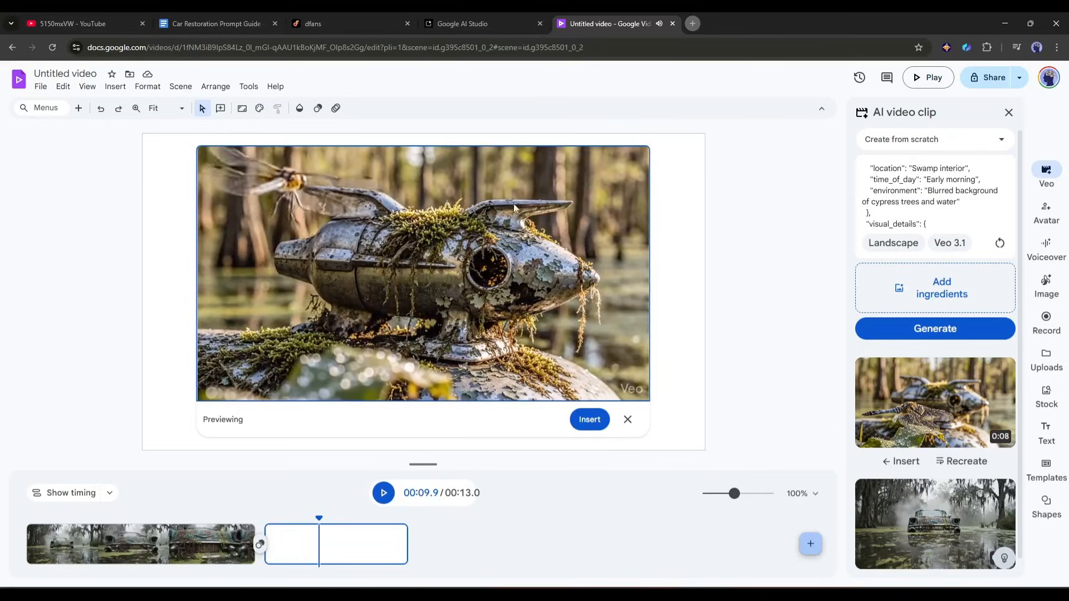
pyautogui.click(589, 419)
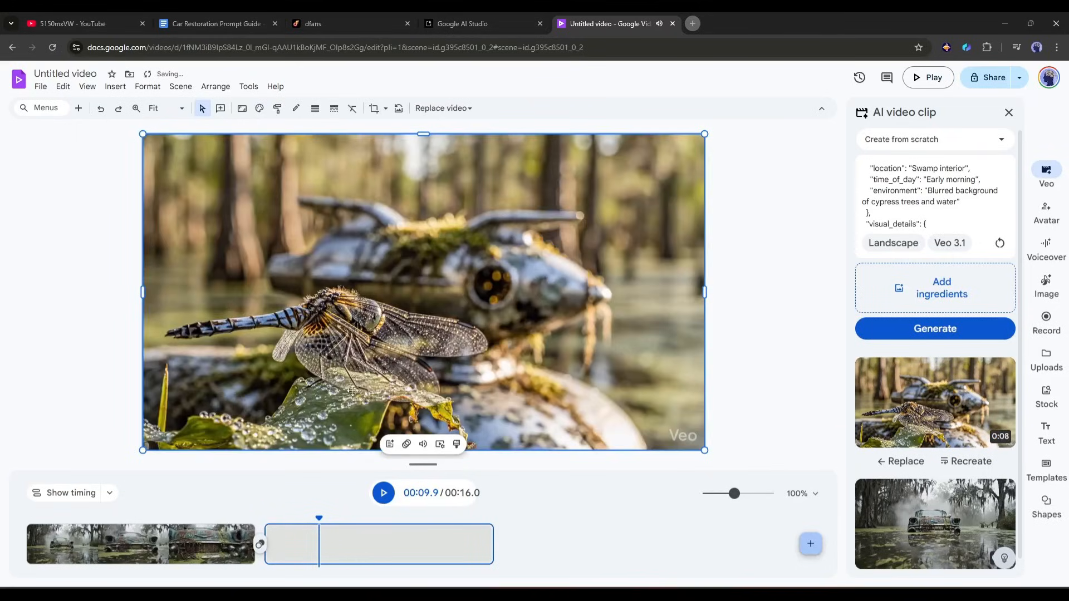
pyautogui.click(811, 544)
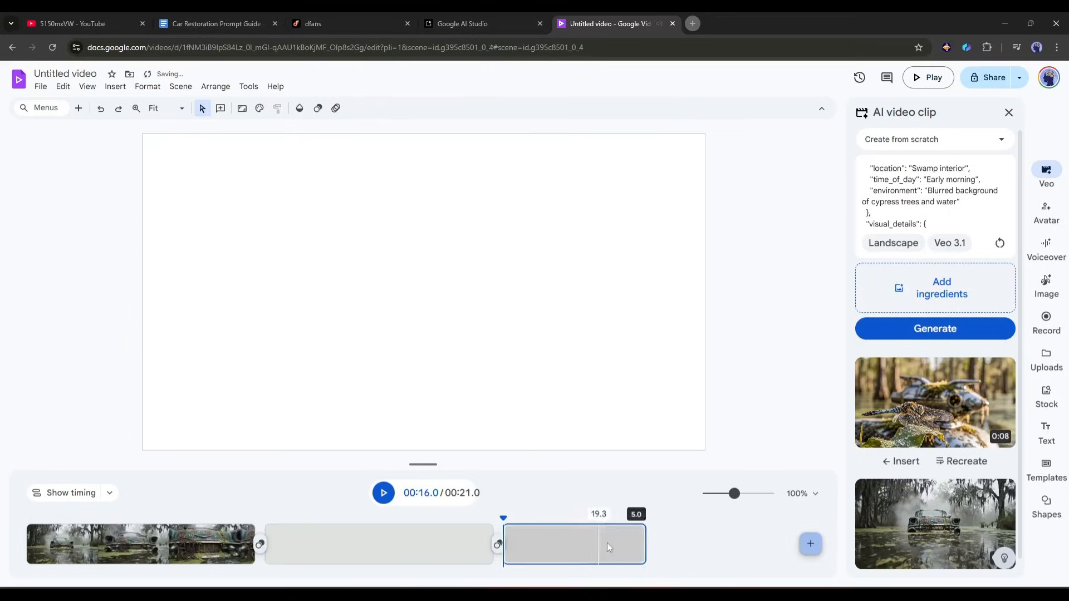
# Copy the wide side profile shot's JSON prompt from Google AI Studio into Google Vids and generate its clip
pyautogui.click(487, 15)
pyautogui.scroll(-15, 352, 228)
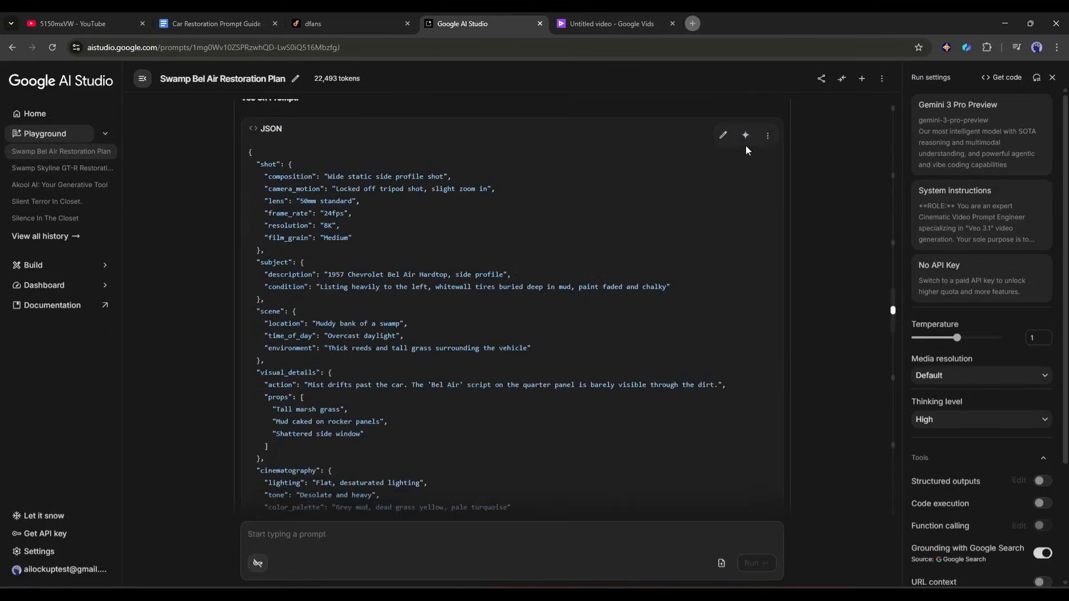
pyautogui.click(636, 12)
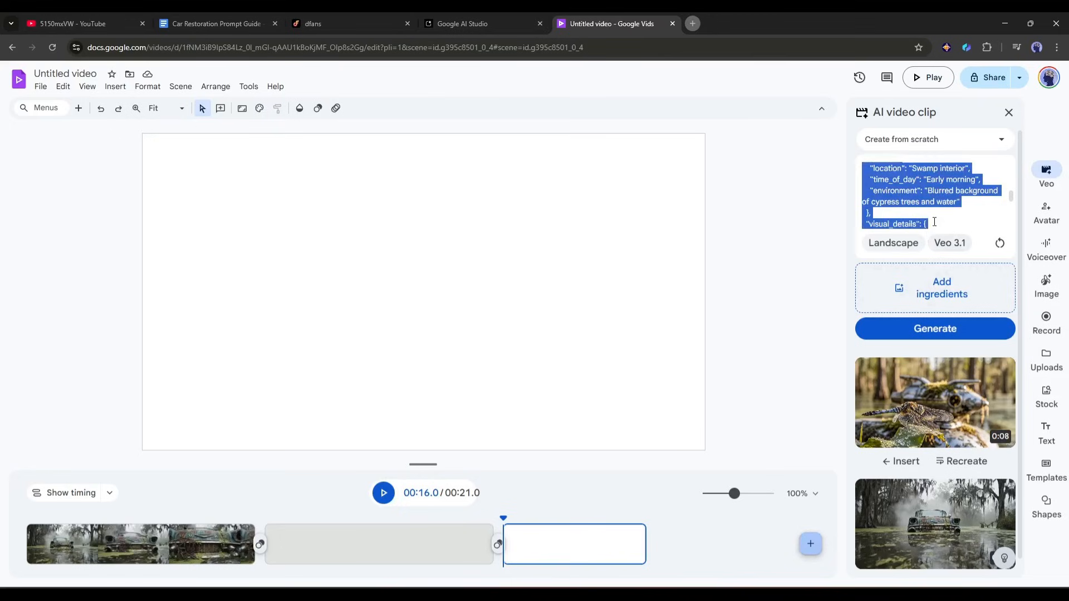
pyautogui.click(941, 329)
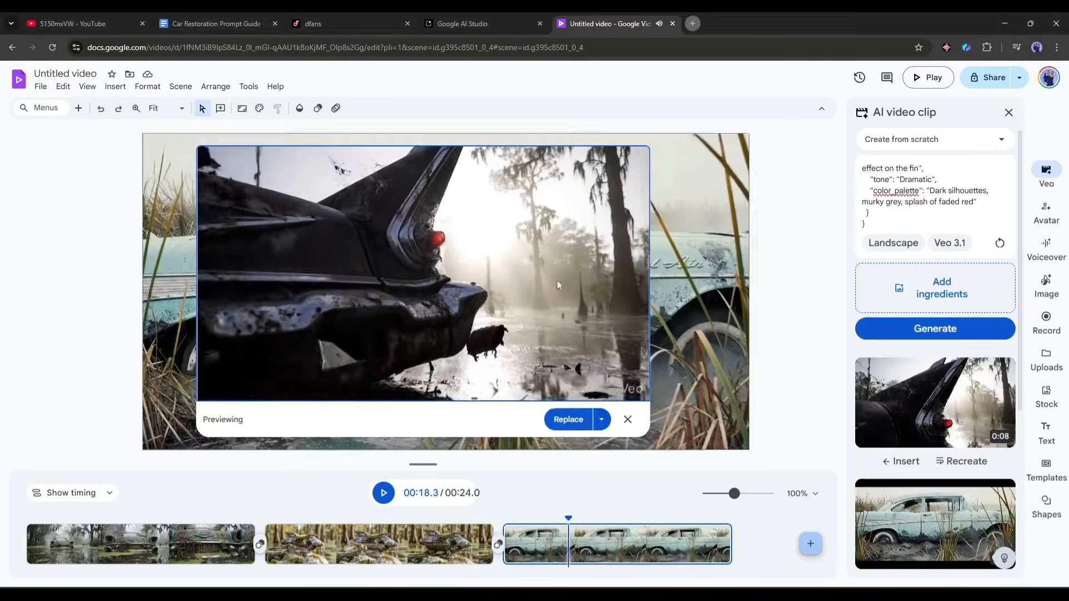
# Insert the tail fin clip, and generate and insert the clip of the mossy hood being pressure-washed
pyautogui.click(588, 420)
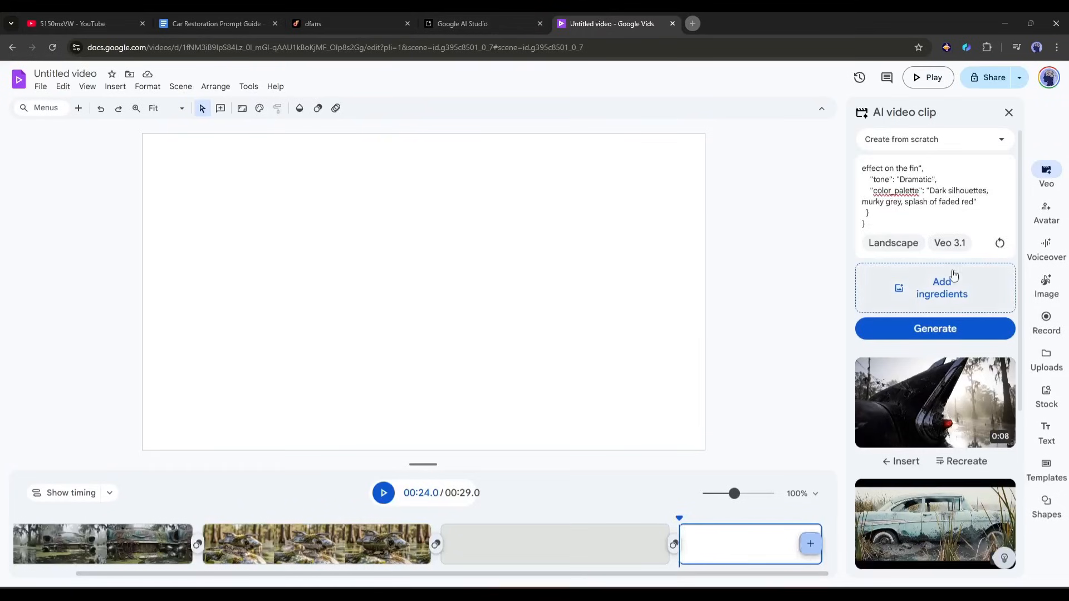
pyautogui.click(946, 329)
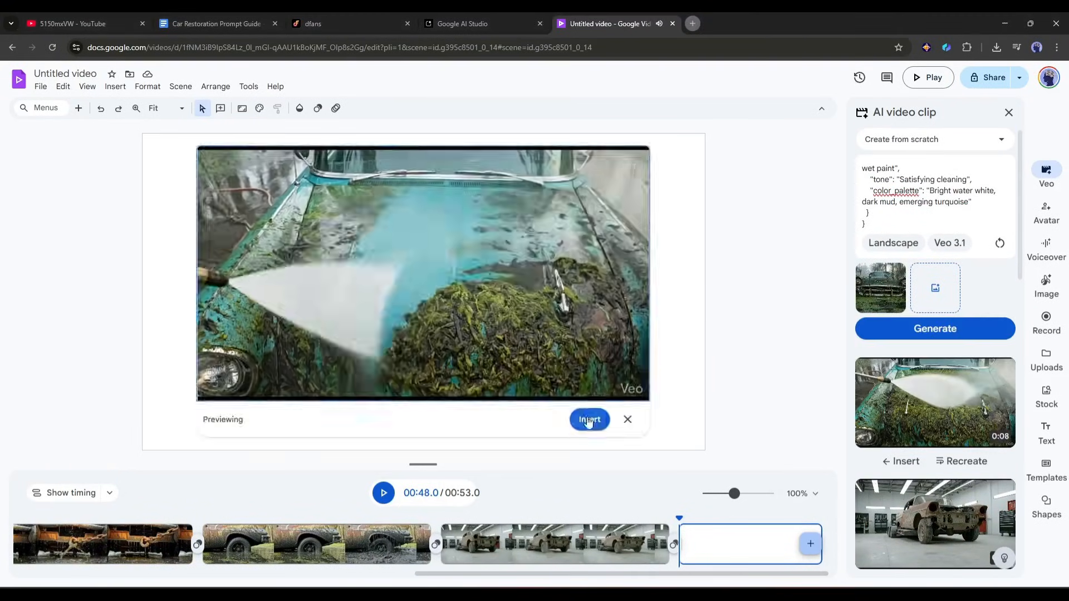
pyautogui.click(585, 419)
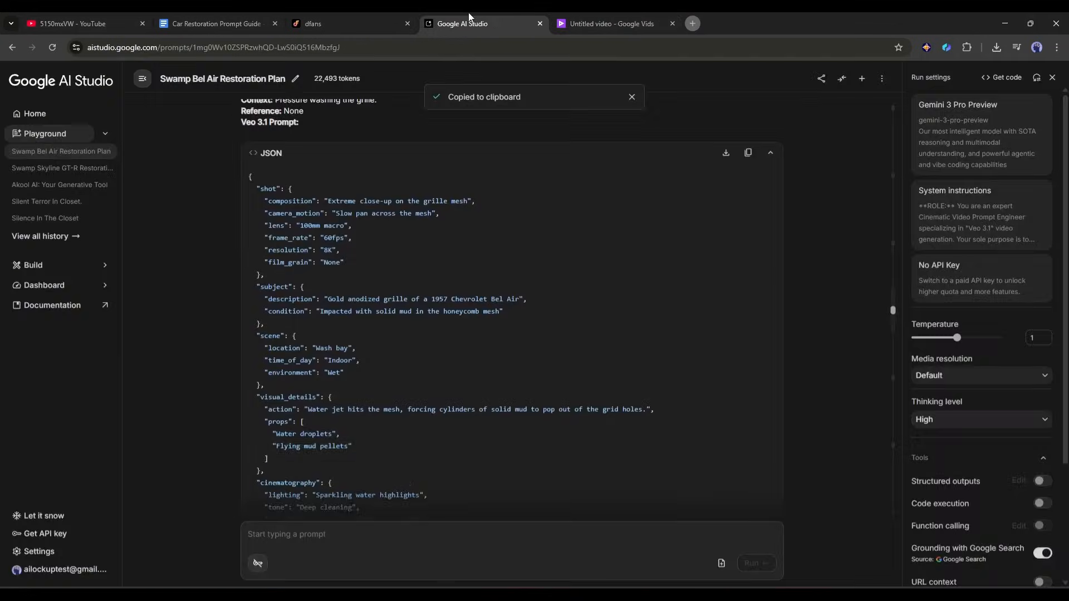
# Copy the Scene 10 JSON prompt for pressure washing the wheels and tires into Google Vids and generate the clip
pyautogui.scroll(1, 552, 149)
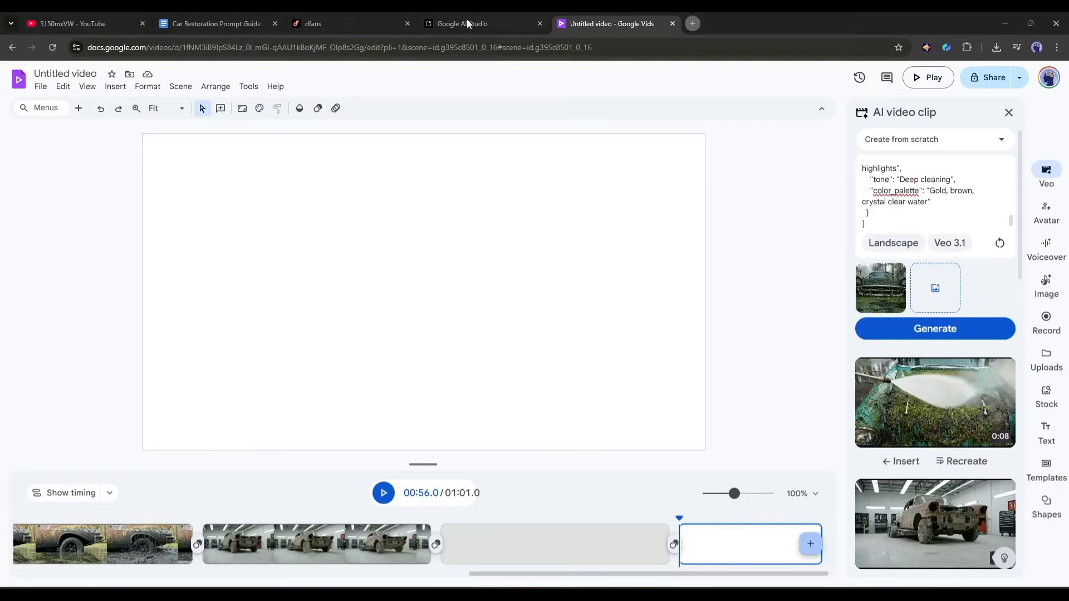
pyautogui.click(466, 23)
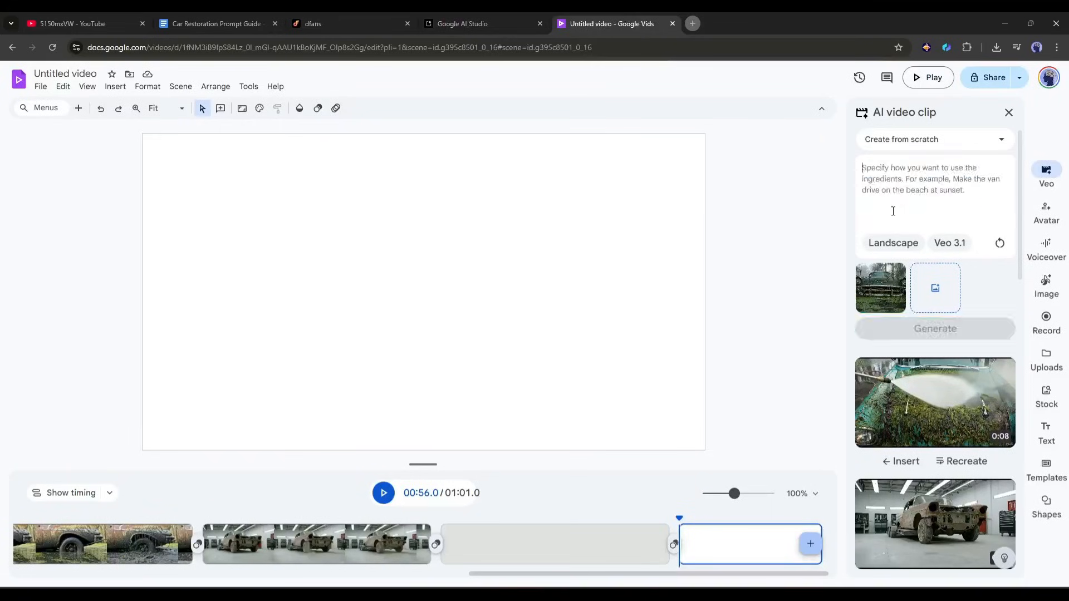
pyautogui.click(912, 329)
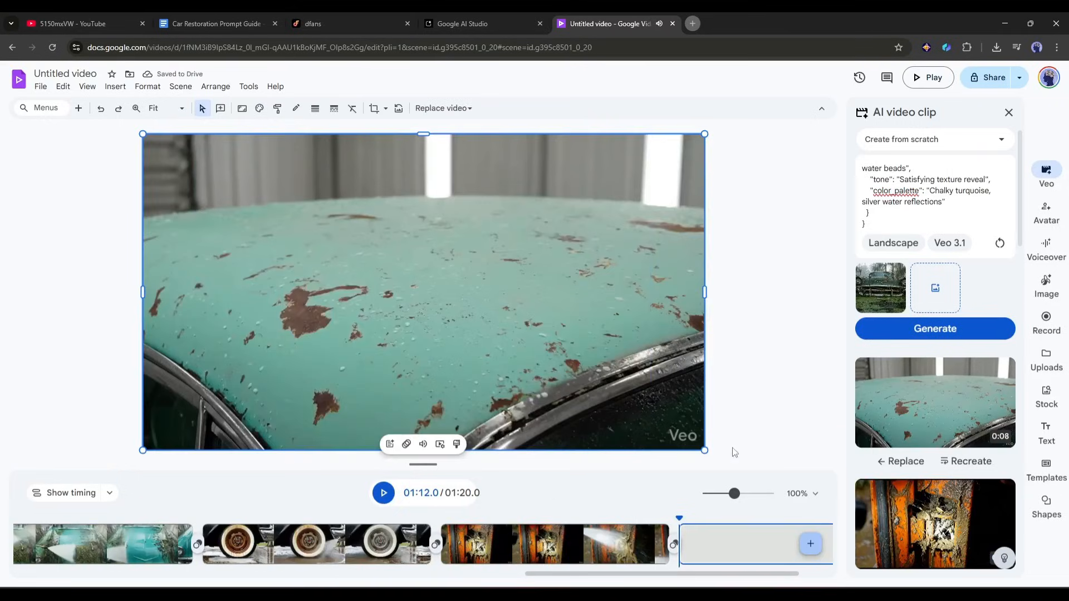
pyautogui.moveTo(657, 576); pyautogui.dragTo(125, 582)
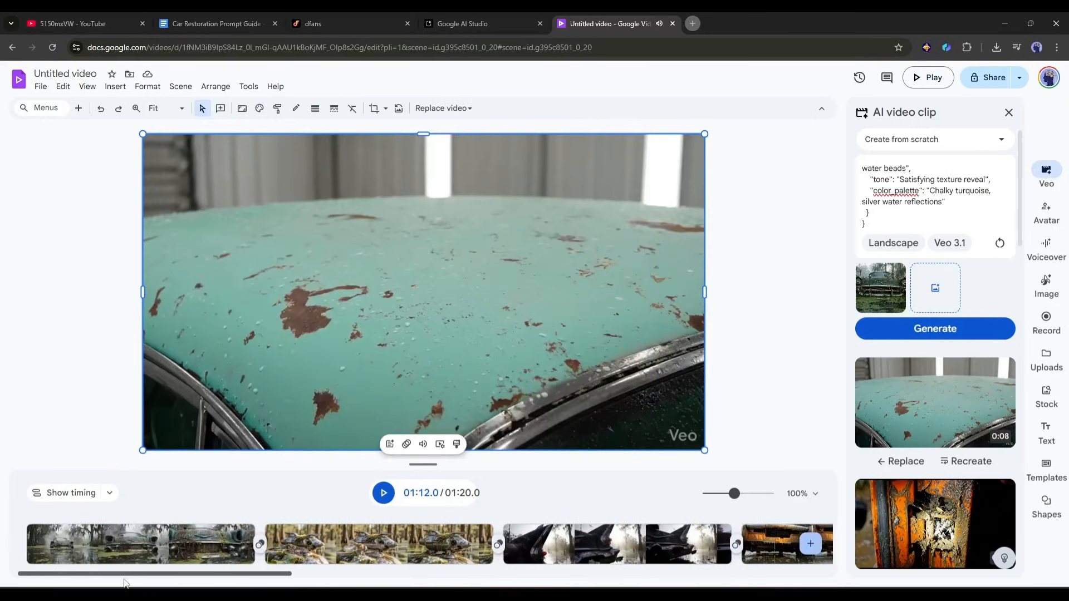
pyautogui.click(115, 86)
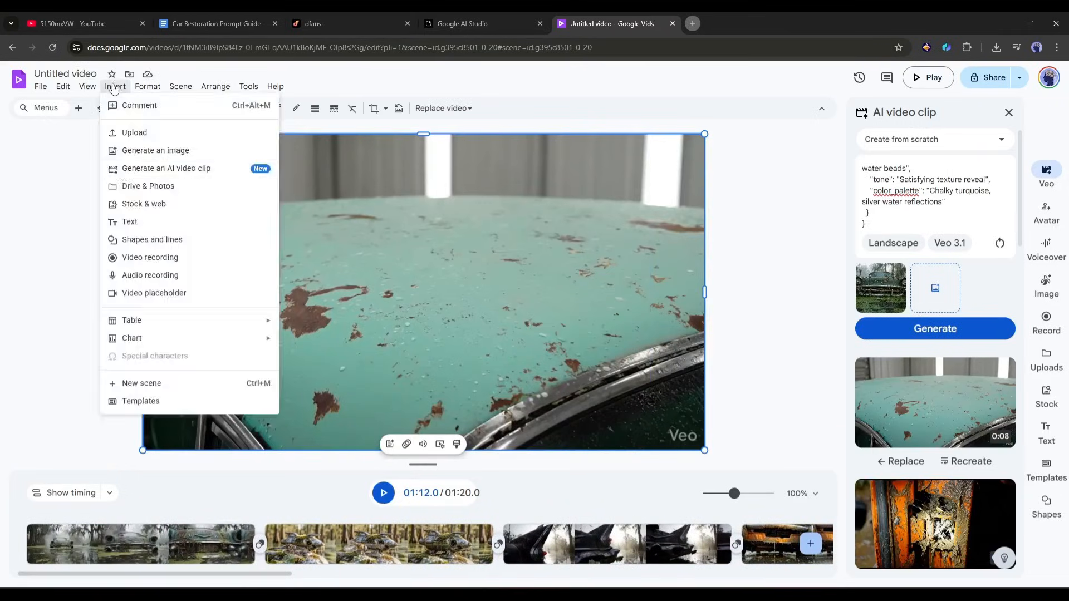
pyautogui.click(127, 219)
pyautogui.click(901, 299)
pyautogui.press('Delete')
pyautogui.click(115, 86)
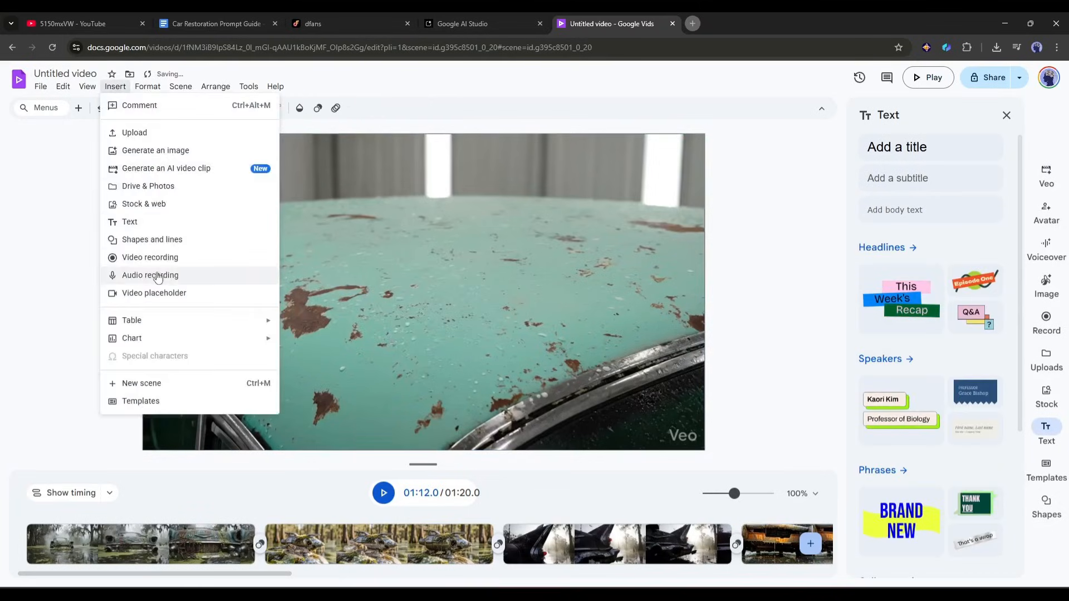
pyautogui.click(156, 274)
pyautogui.click(976, 145)
pyautogui.click(999, 425)
# Add Fade and Dissolve transitions between the consecutive scenes along the video's timeline
pyautogui.click(260, 545)
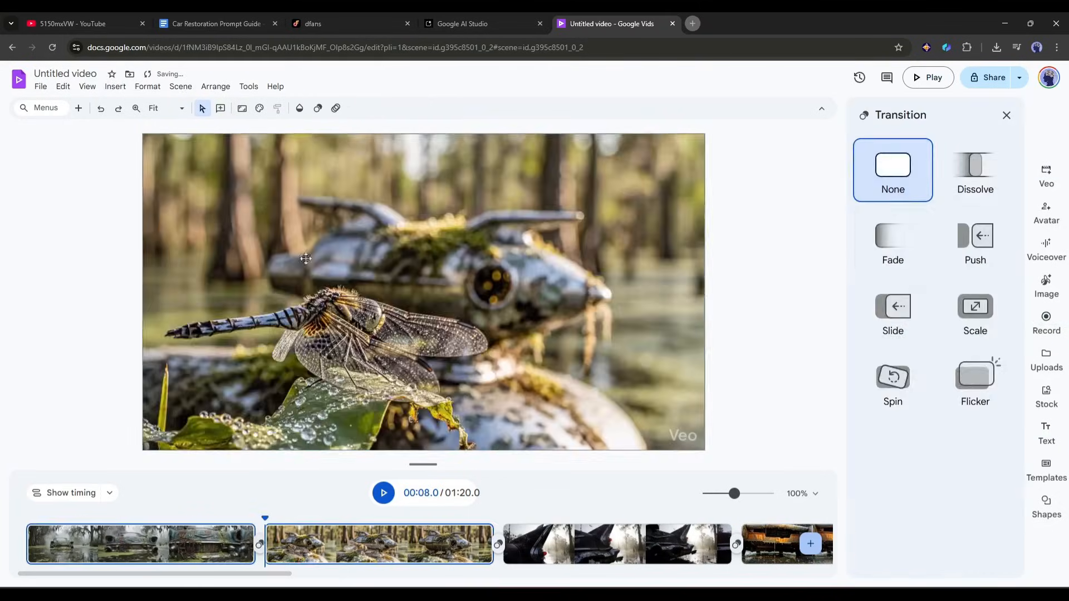
pyautogui.click(893, 242)
pyautogui.click(457, 544)
pyautogui.click(975, 171)
pyautogui.click(651, 545)
pyautogui.click(891, 245)
pyautogui.moveTo(277, 575); pyautogui.dragTo(474, 584)
pyautogui.click(525, 545)
pyautogui.click(977, 186)
pyautogui.click(719, 545)
pyautogui.click(892, 310)
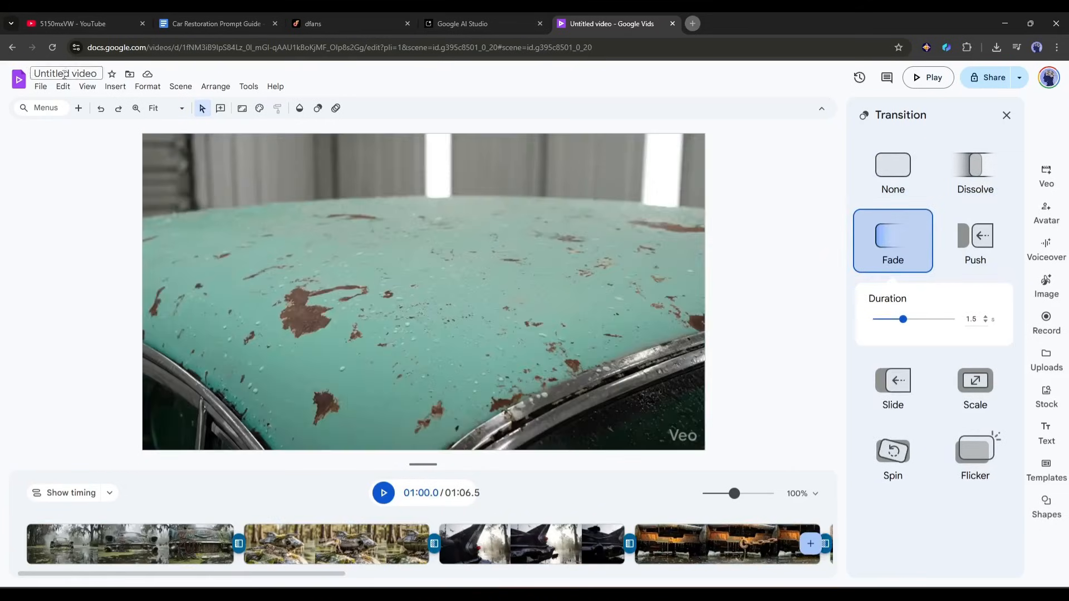
# Download the assembled car restoration video as an MP4 file
pyautogui.click(41, 88)
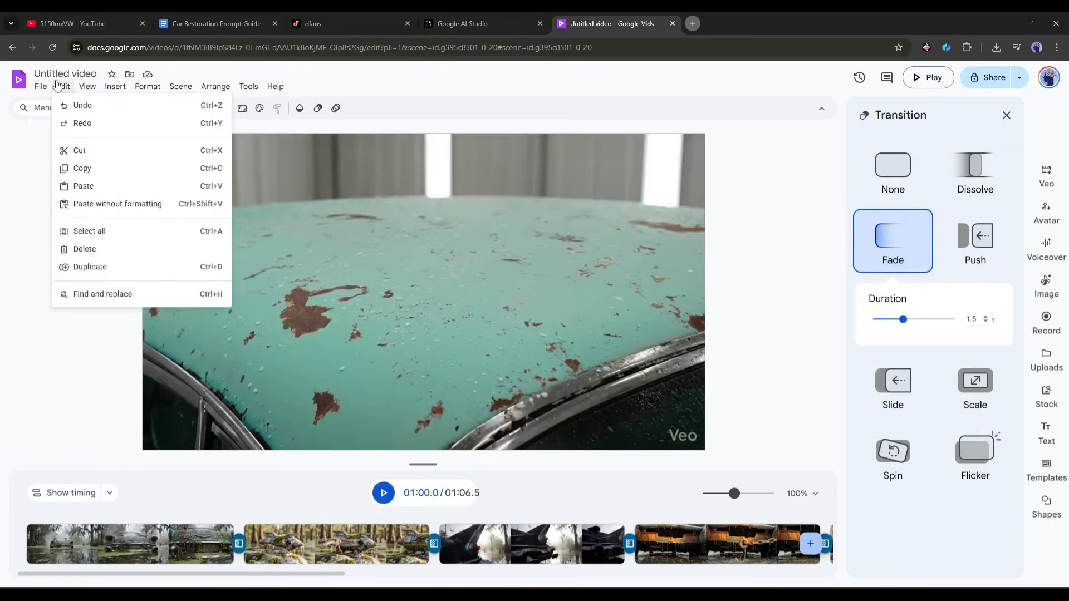
pyautogui.click(40, 88)
pyautogui.click(41, 89)
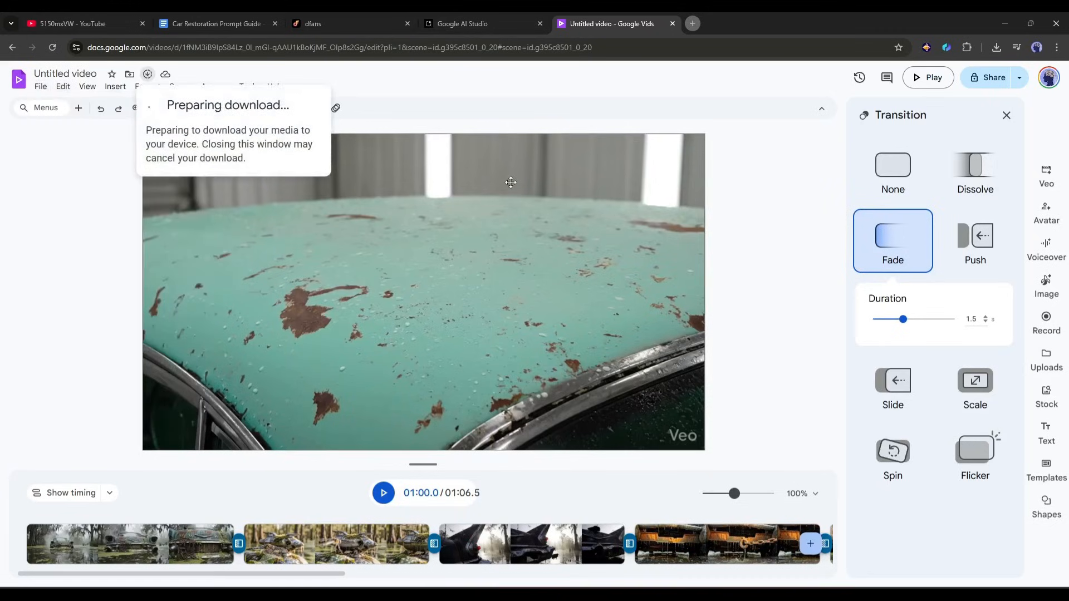
# Open the downloaded MP4 from the recent downloads, watch it in Media Player and close the player
pyautogui.click(998, 48)
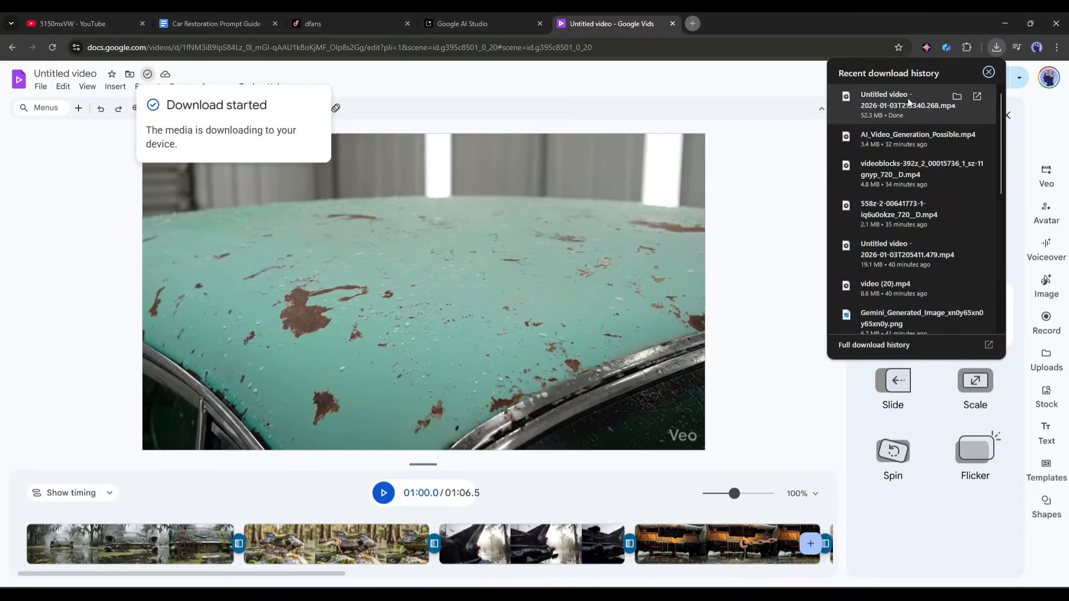
pyautogui.click(909, 102)
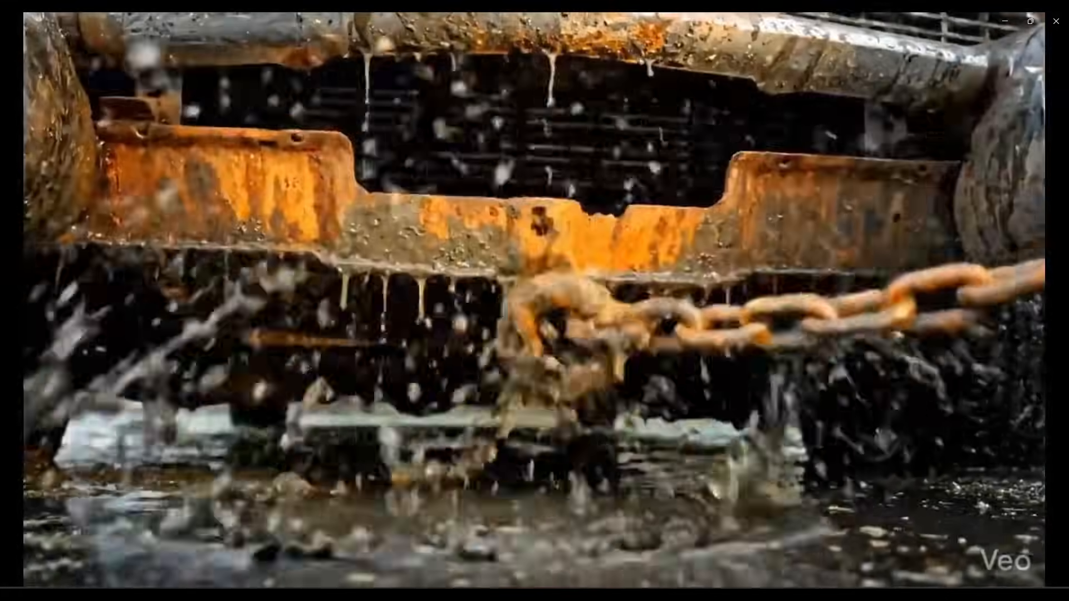
pyautogui.moveTo(873, 139)
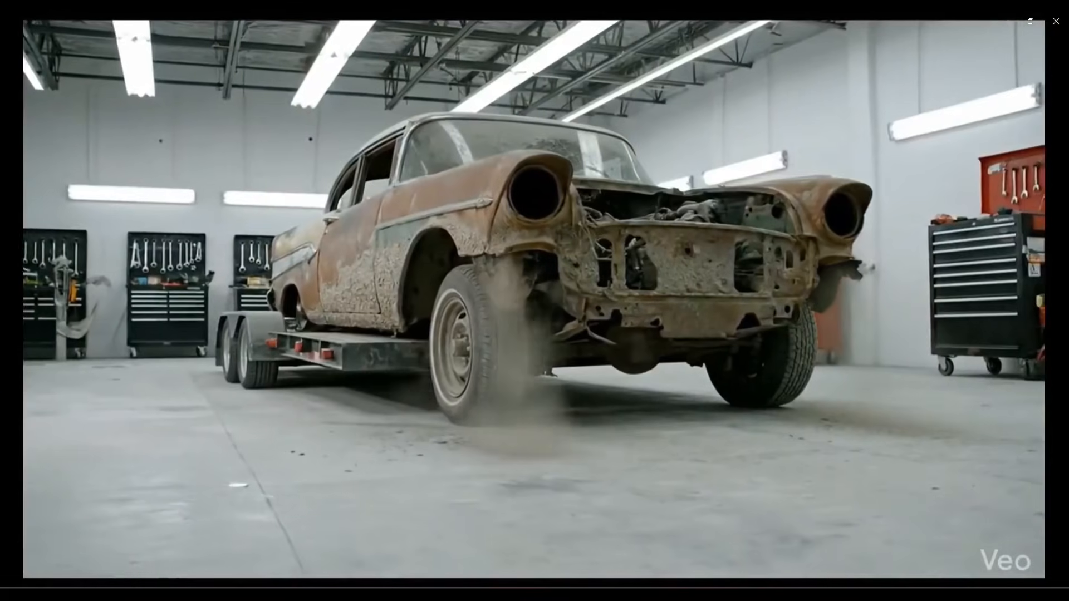
pyautogui.moveTo(781, 204)
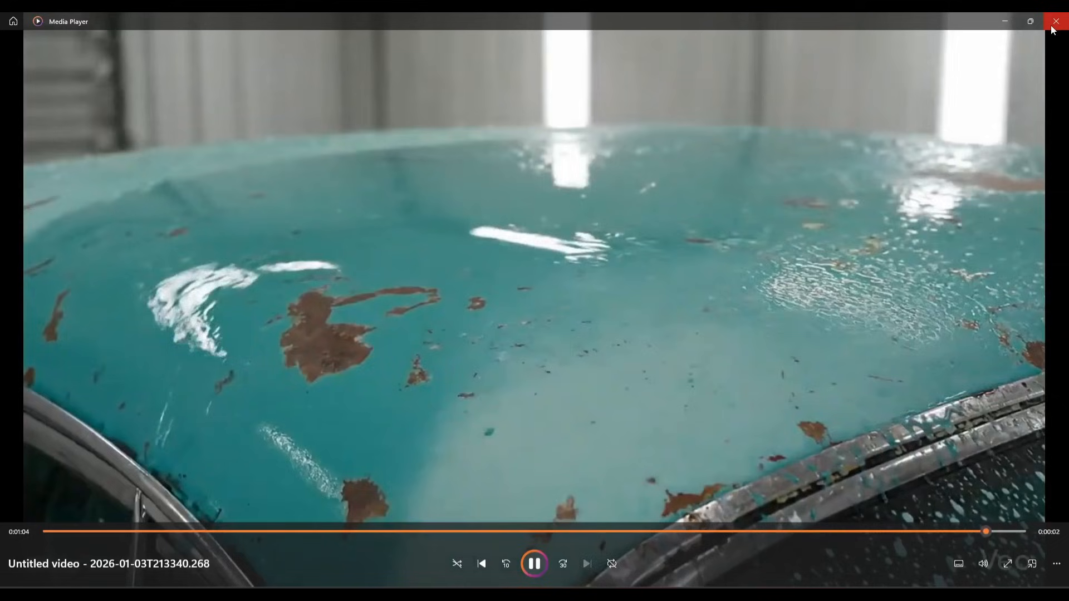
pyautogui.click(1052, 27)
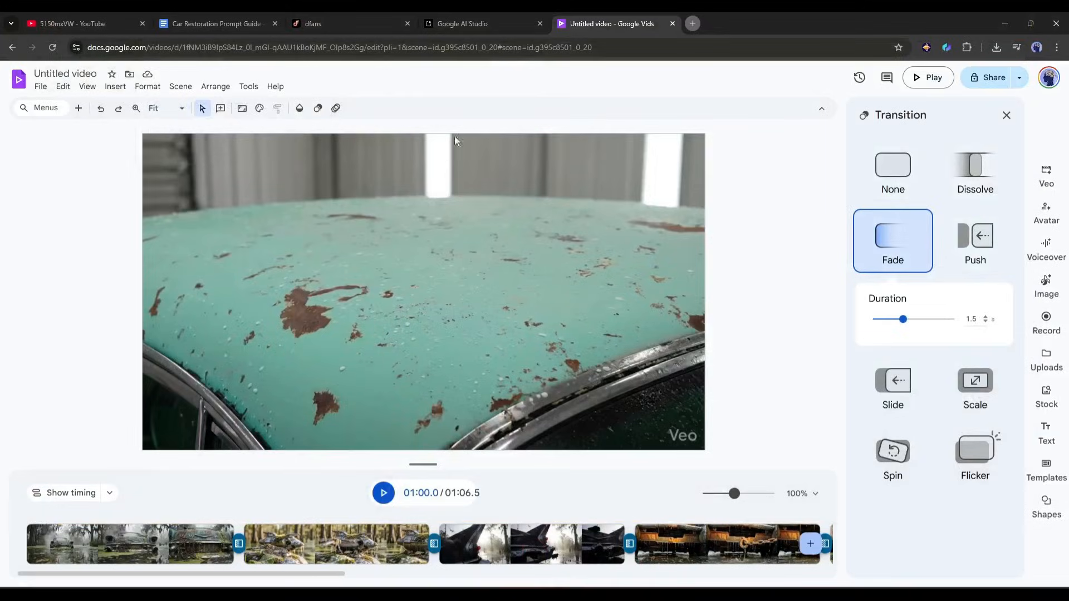
# Switch to the dfans wallet page, open the form for adding a new payout wallet and examine the required wallet address format
pyautogui.click(434, 22)
pyautogui.click(336, 23)
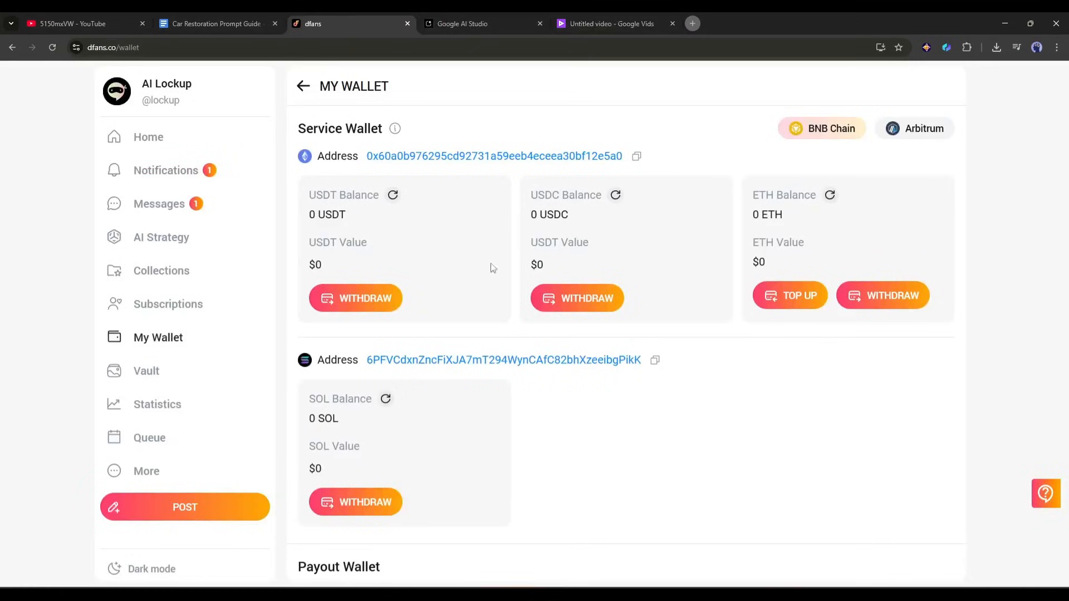
pyautogui.click(184, 150)
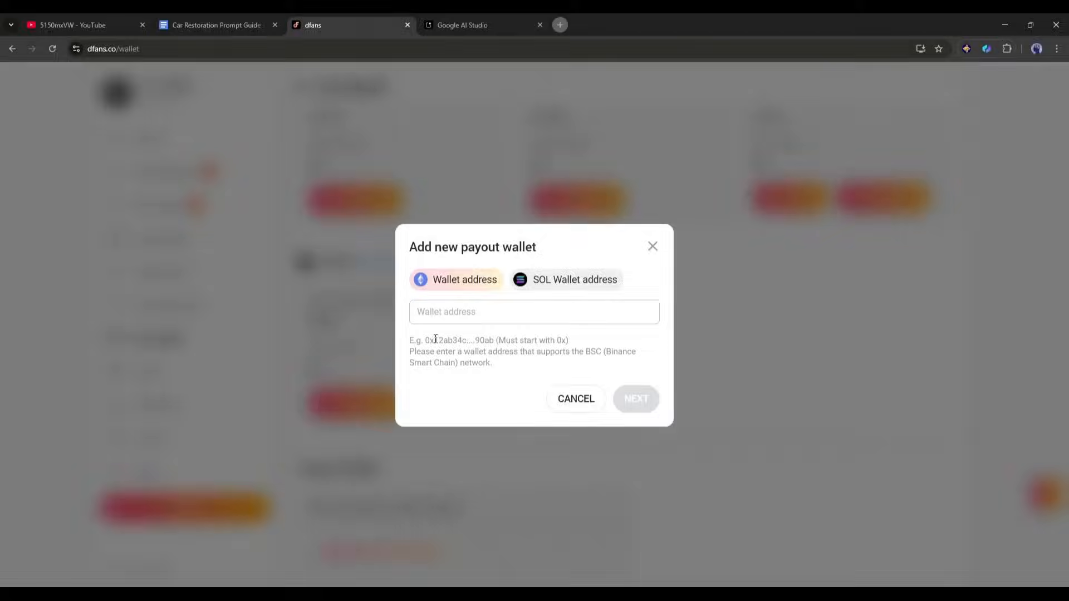
pyautogui.moveTo(435, 339); pyautogui.dragTo(569, 340)
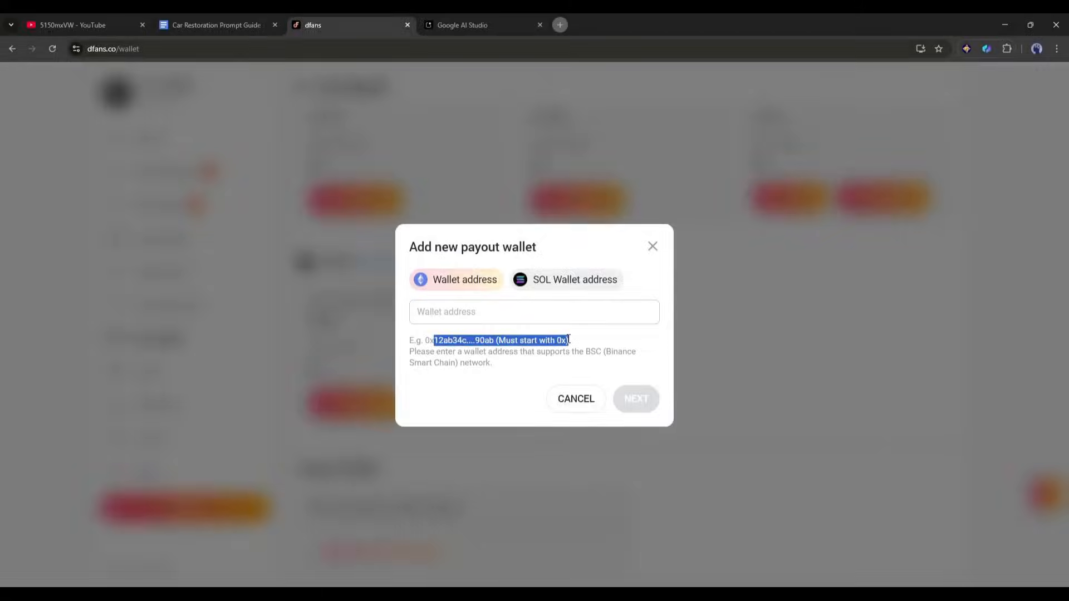